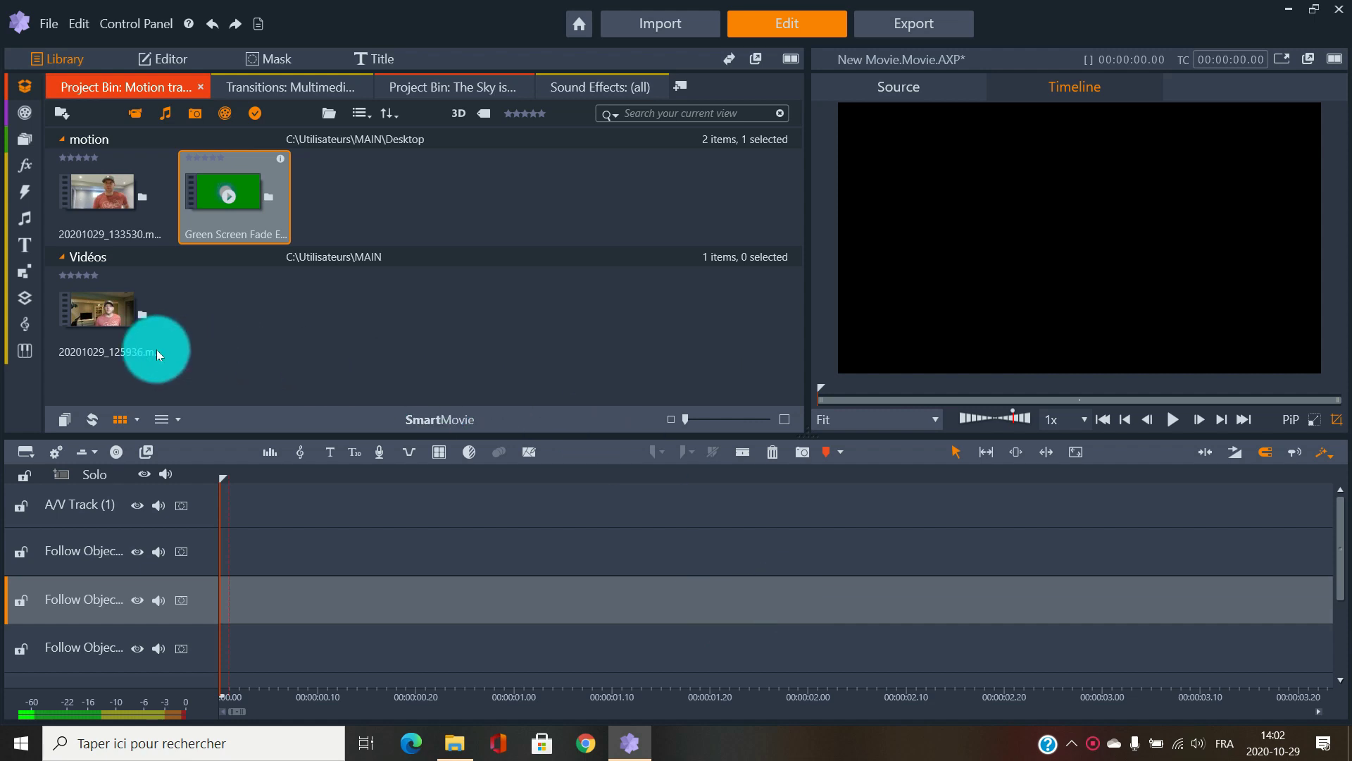
Step: Place the 20201029_125936 clip on the third track and zoom the timeline to fit it
mouse_move(156, 349)
left_mouse_down()
mouse_move(113, 307)
mouse_move(278, 577)
mouse_move(266, 595)
left_mouse_up()
left_click_drag(425, 480, 1299, 467)
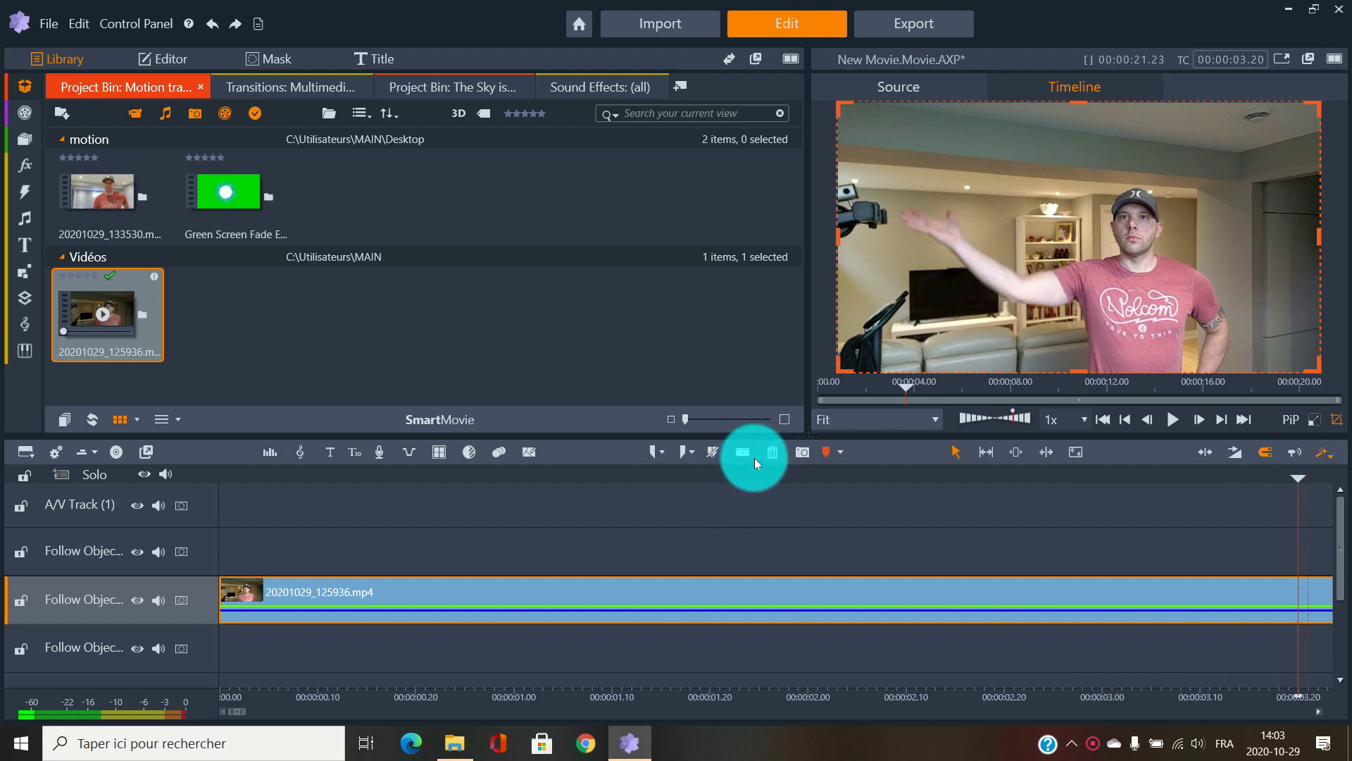
key("Home")
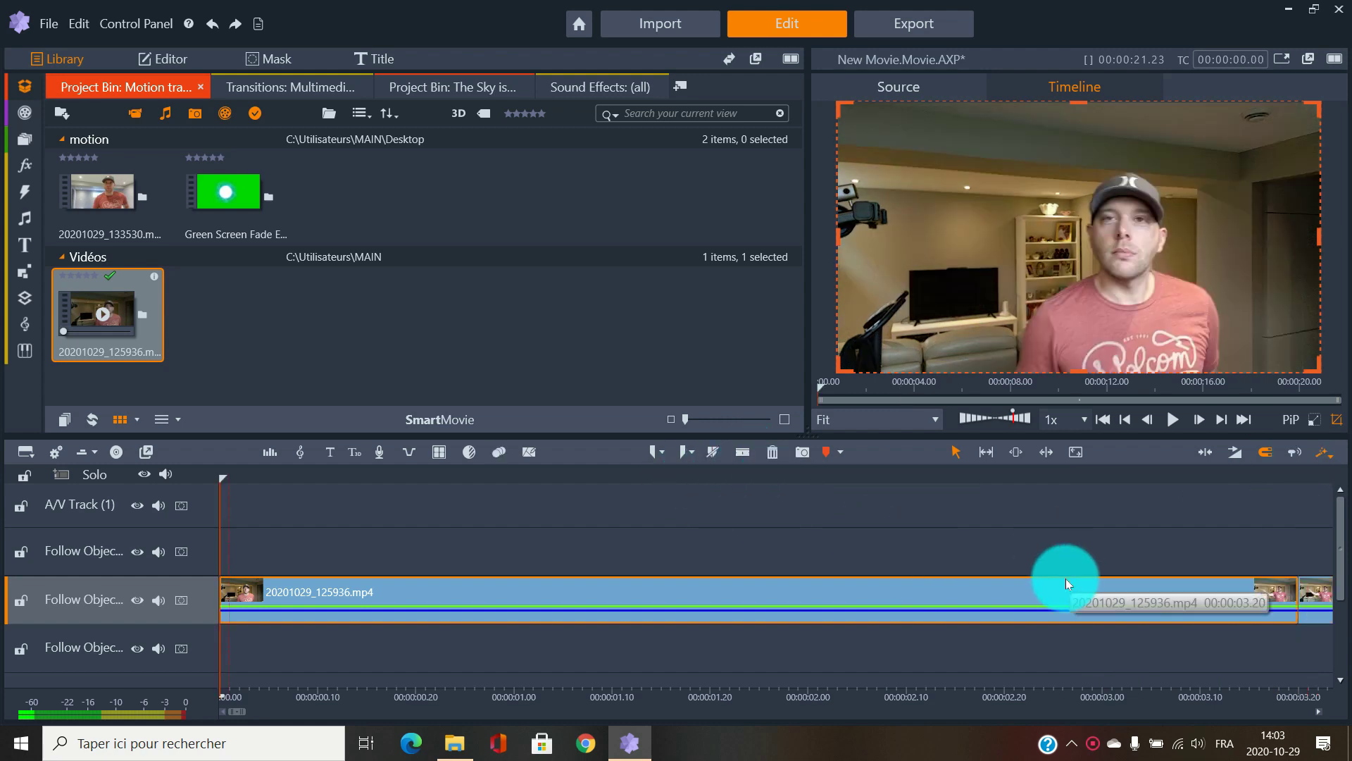
left_click(1066, 575)
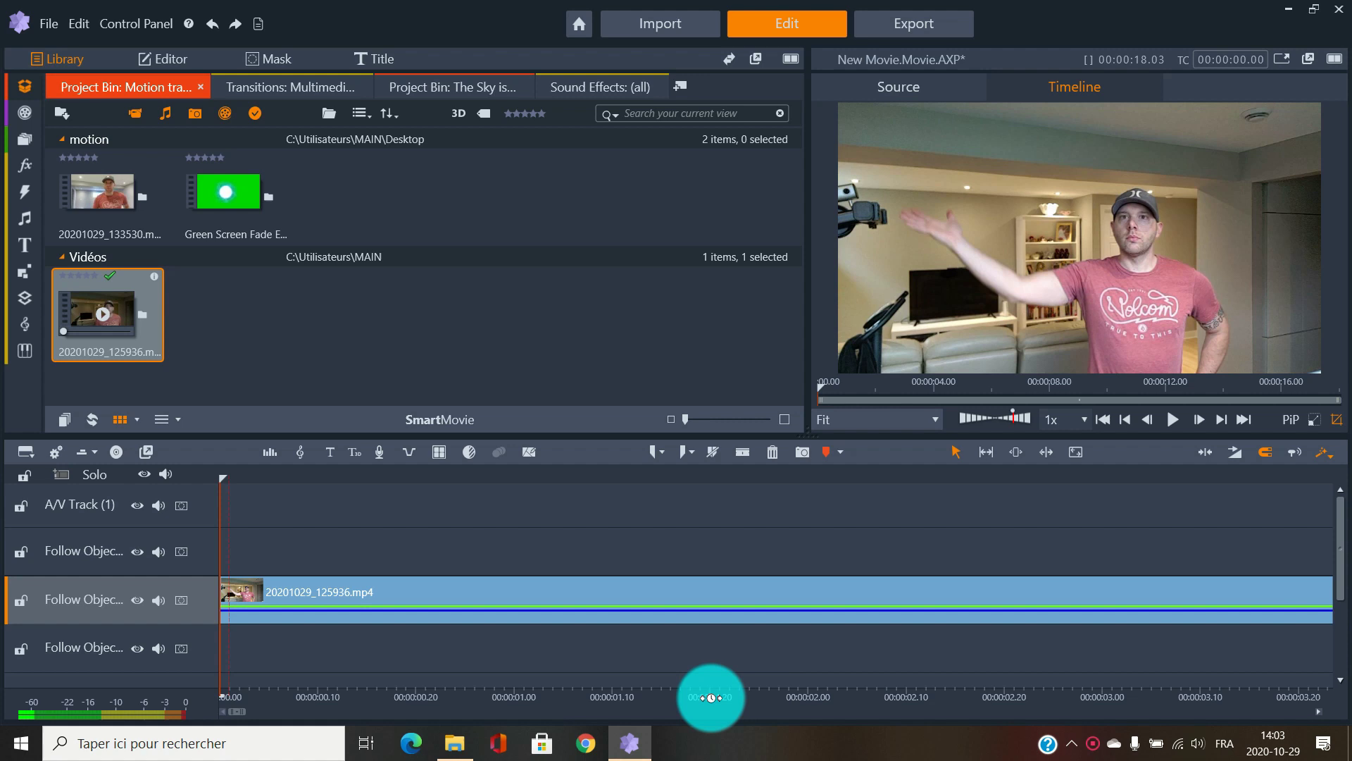
left_click_drag(702, 701, 497, 701)
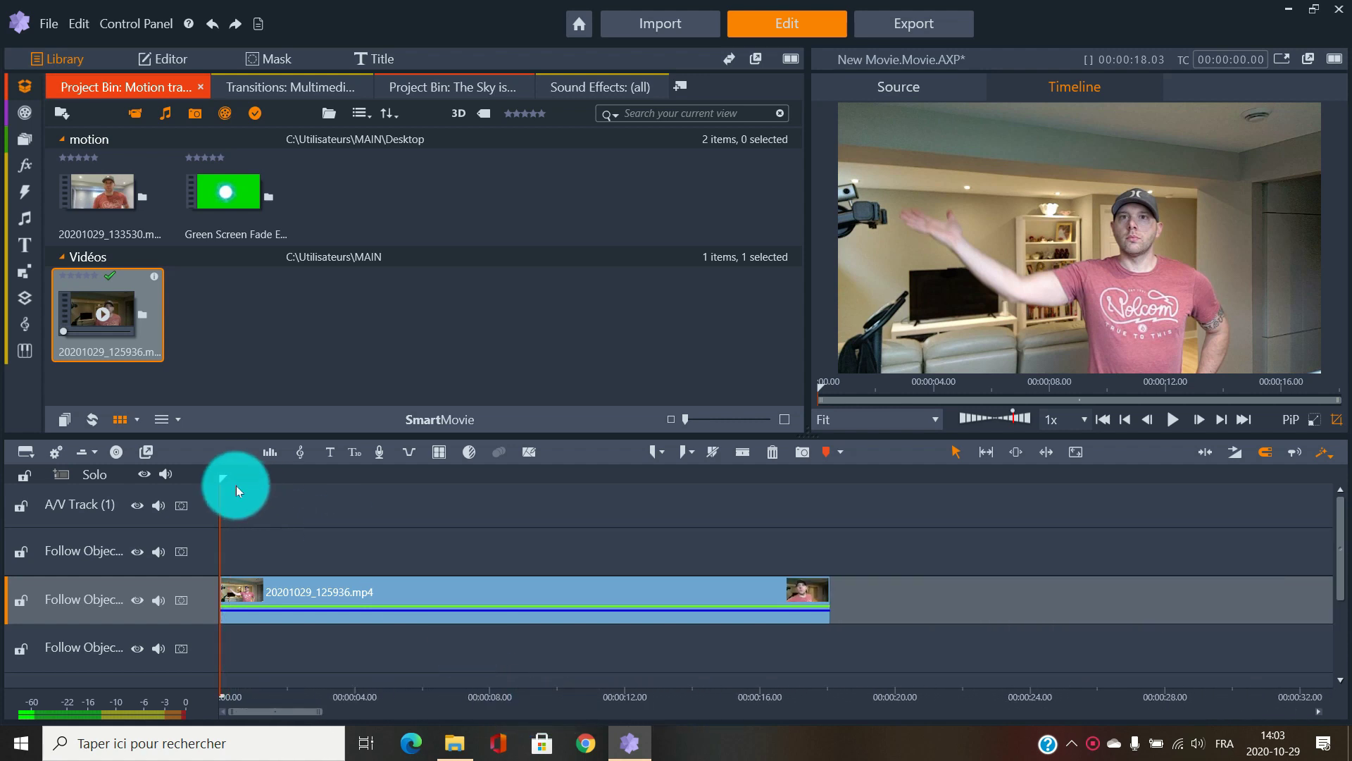
left_click_drag(226, 476, 286, 479)
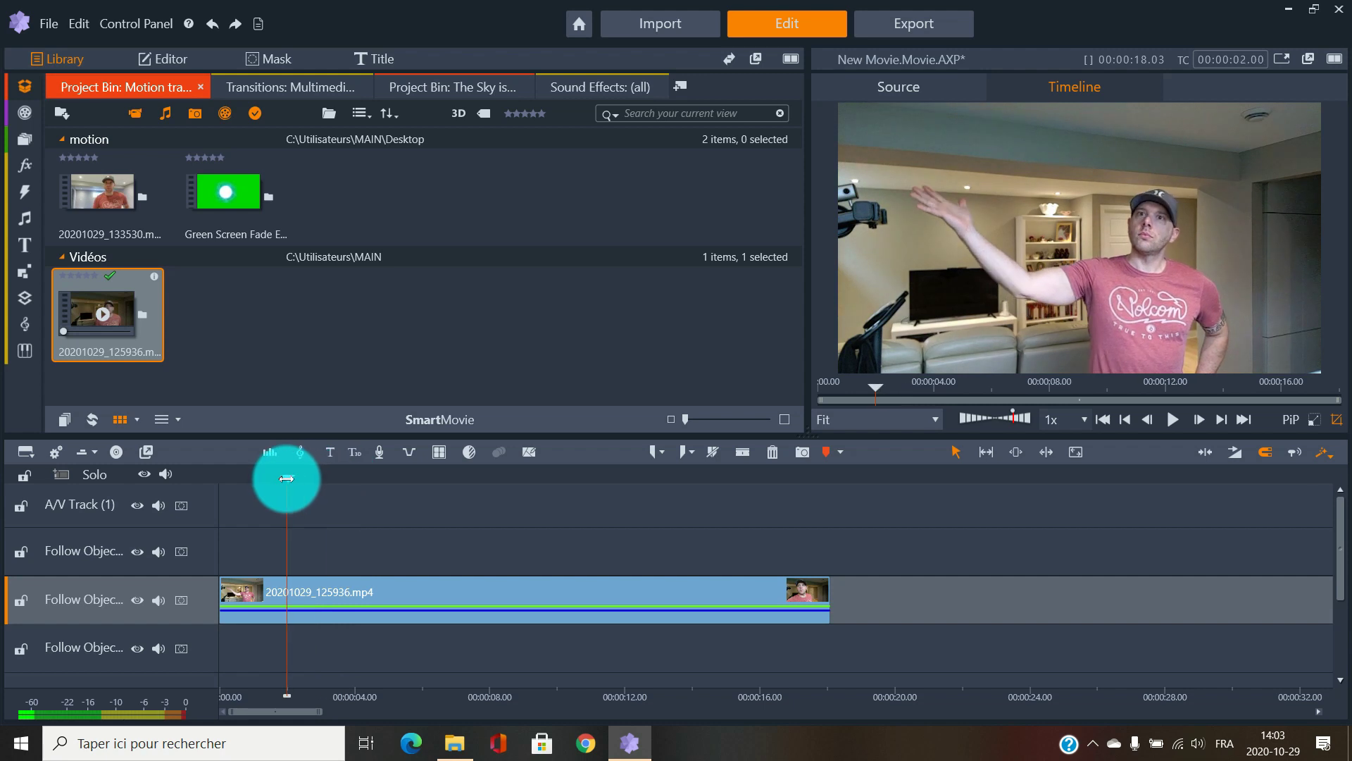
Step: Split the clip at 2 seconds and delete the opening two-second piece
left_click(738, 451)
left_click(248, 594)
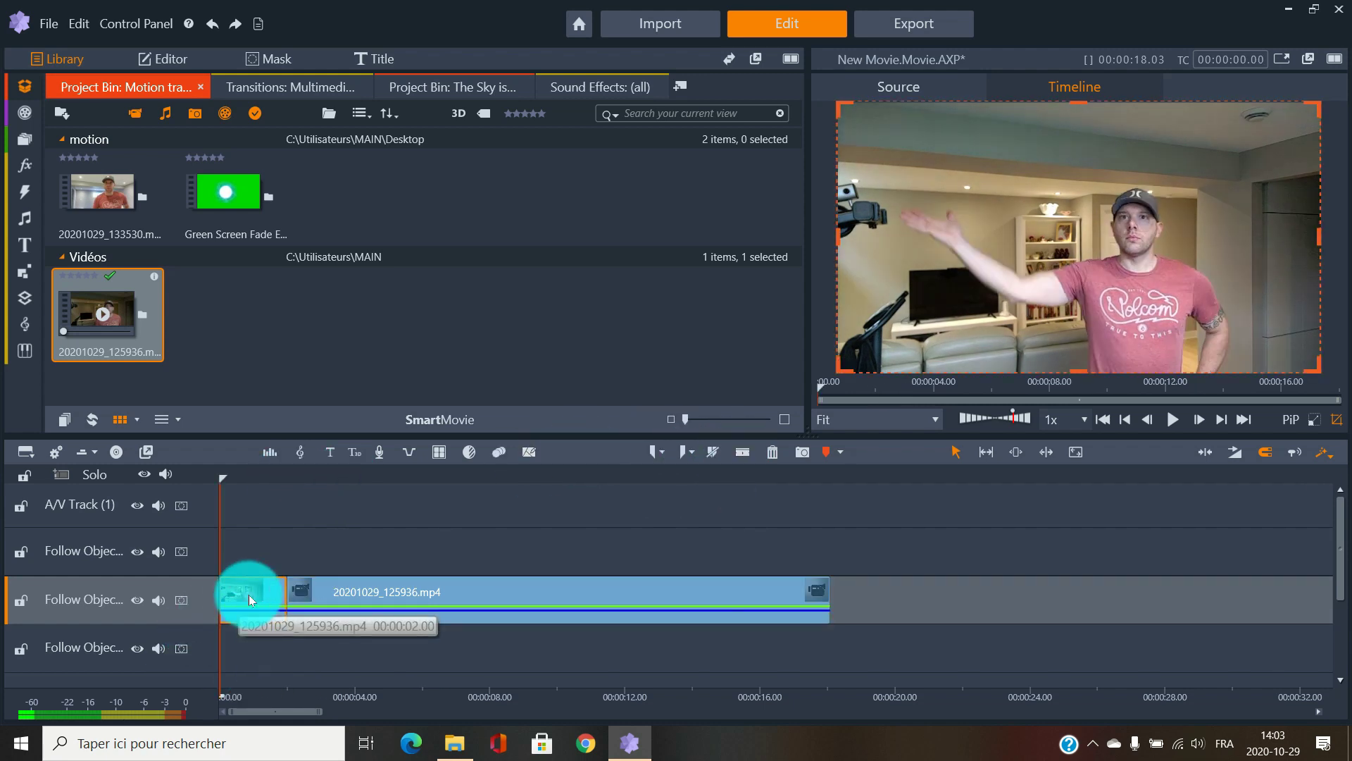
key("Delete")
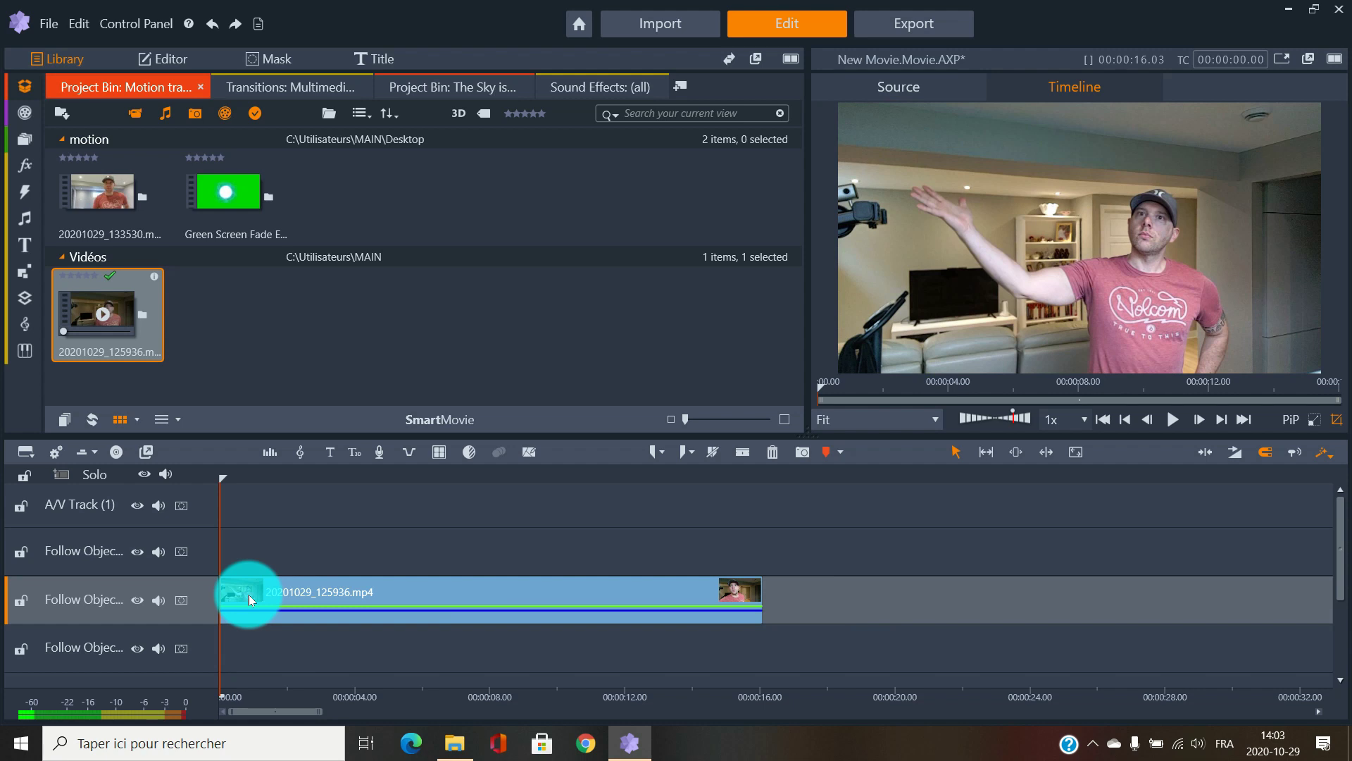
Step: Split at 00:00:03.03 and delete everything after the cut, keeping the short opening segment
left_click(480, 475)
left_click_drag(241, 473, 323, 474)
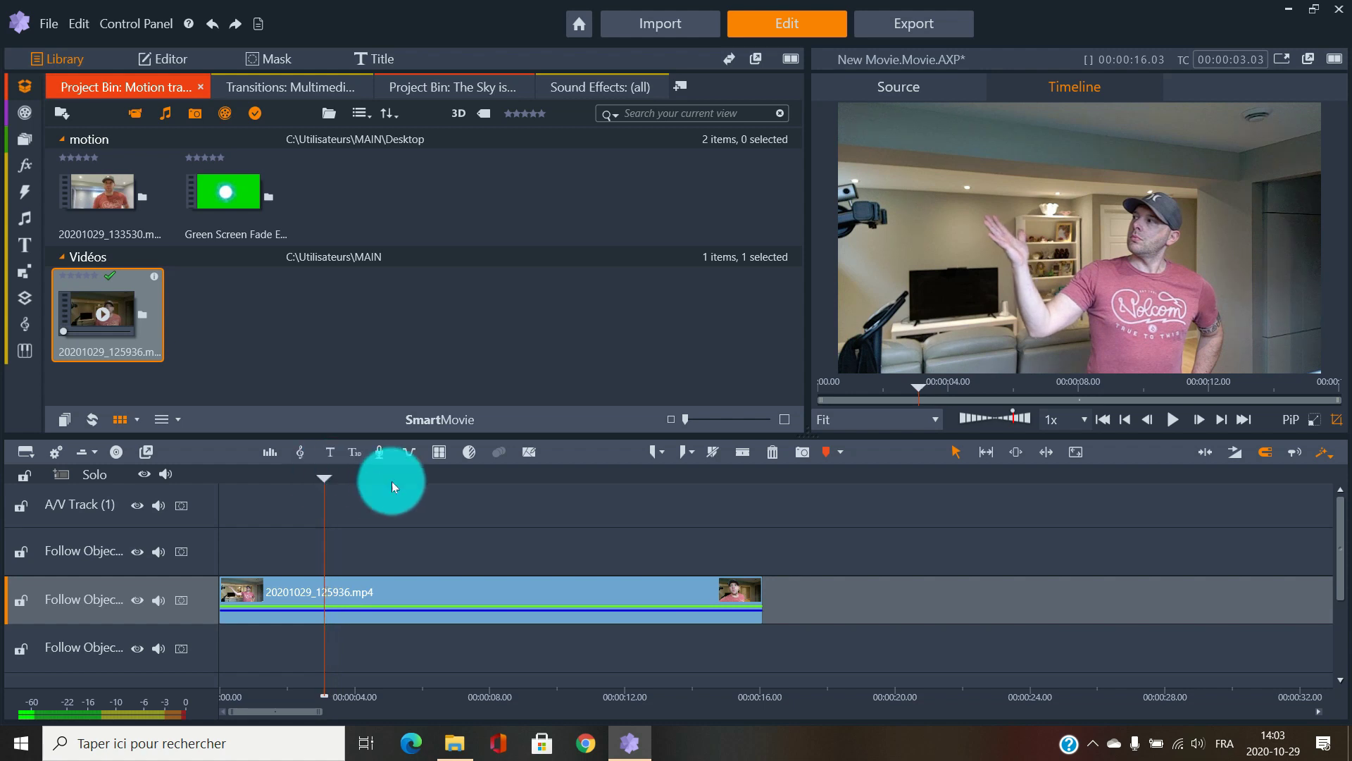
left_click(738, 454)
left_click(710, 619)
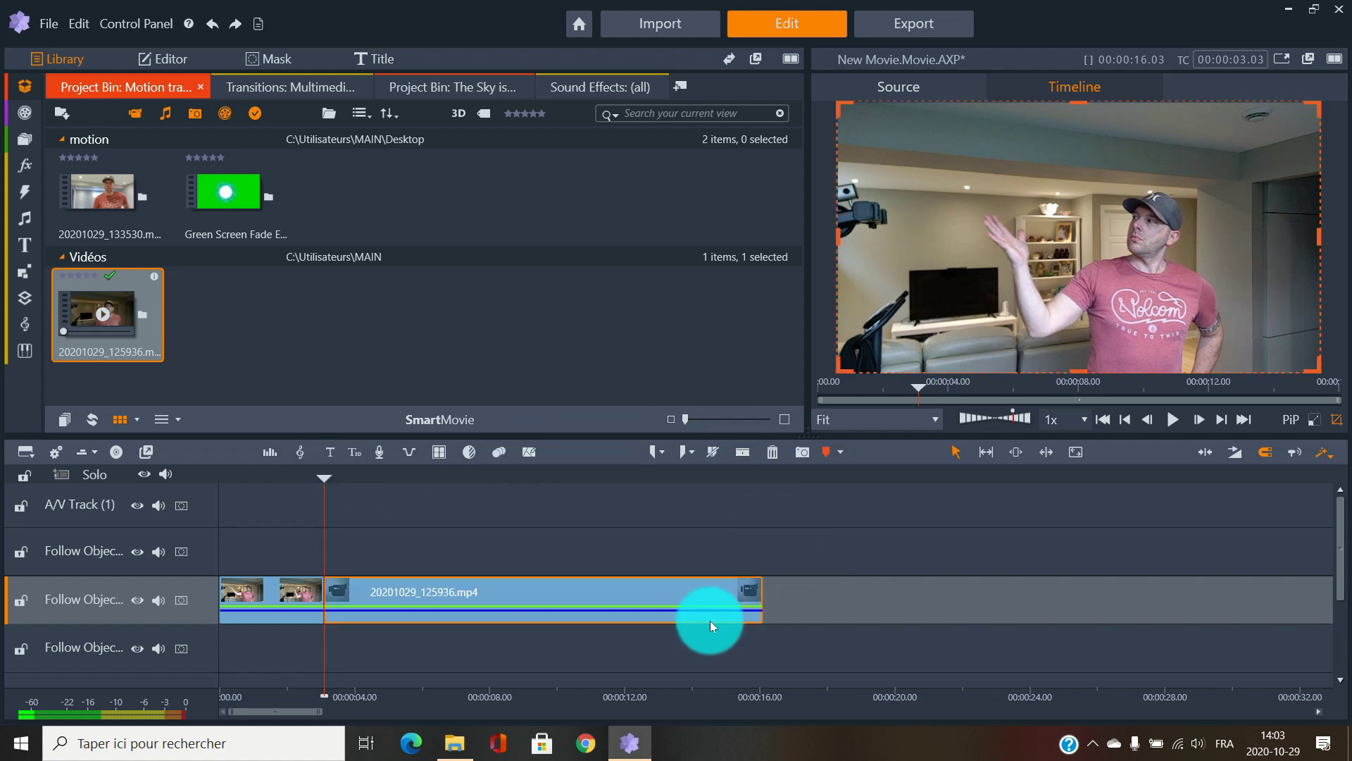
key("Delete")
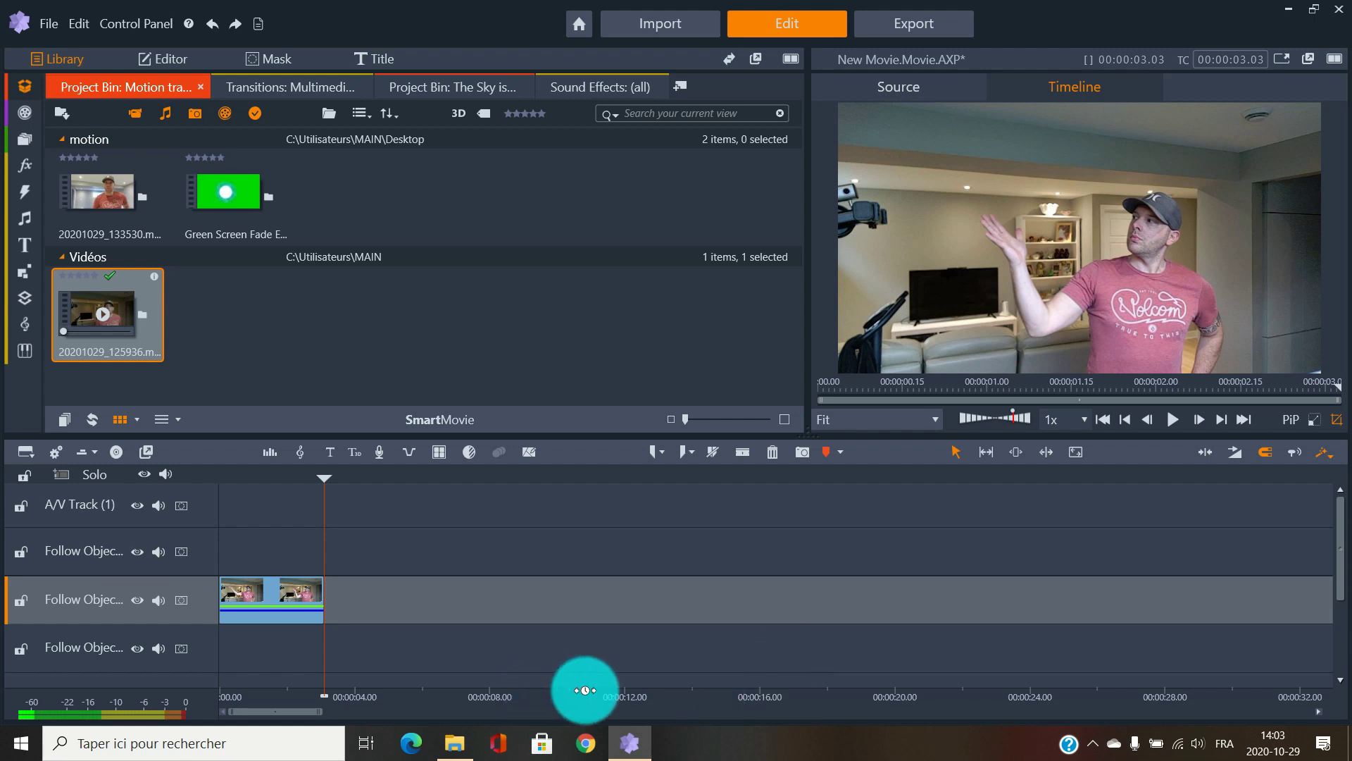
left_click_drag(589, 691, 708, 687)
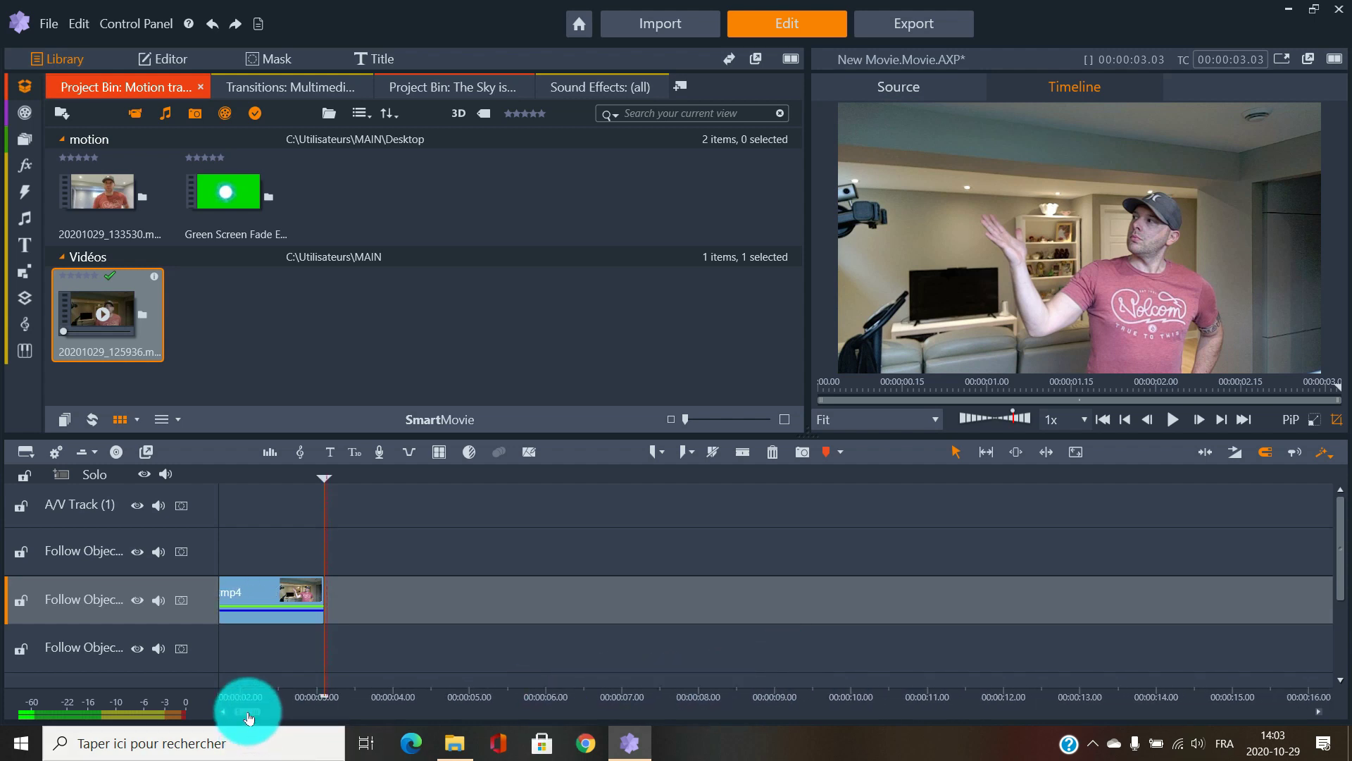
left_click_drag(254, 716, 234, 717)
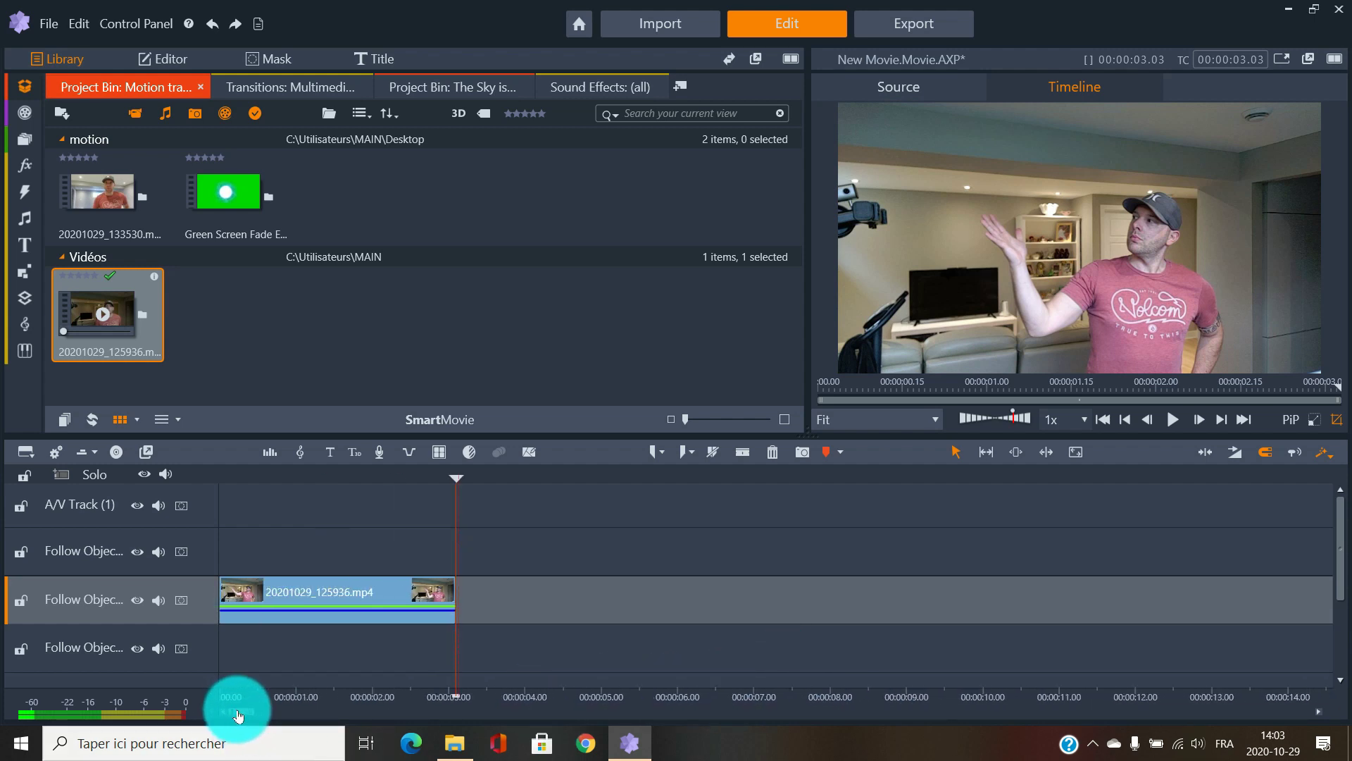
Step: Open the trimmed 20201029_125936 clip's Properties in the Editor and launch Motion Tracking
double_click(378, 589)
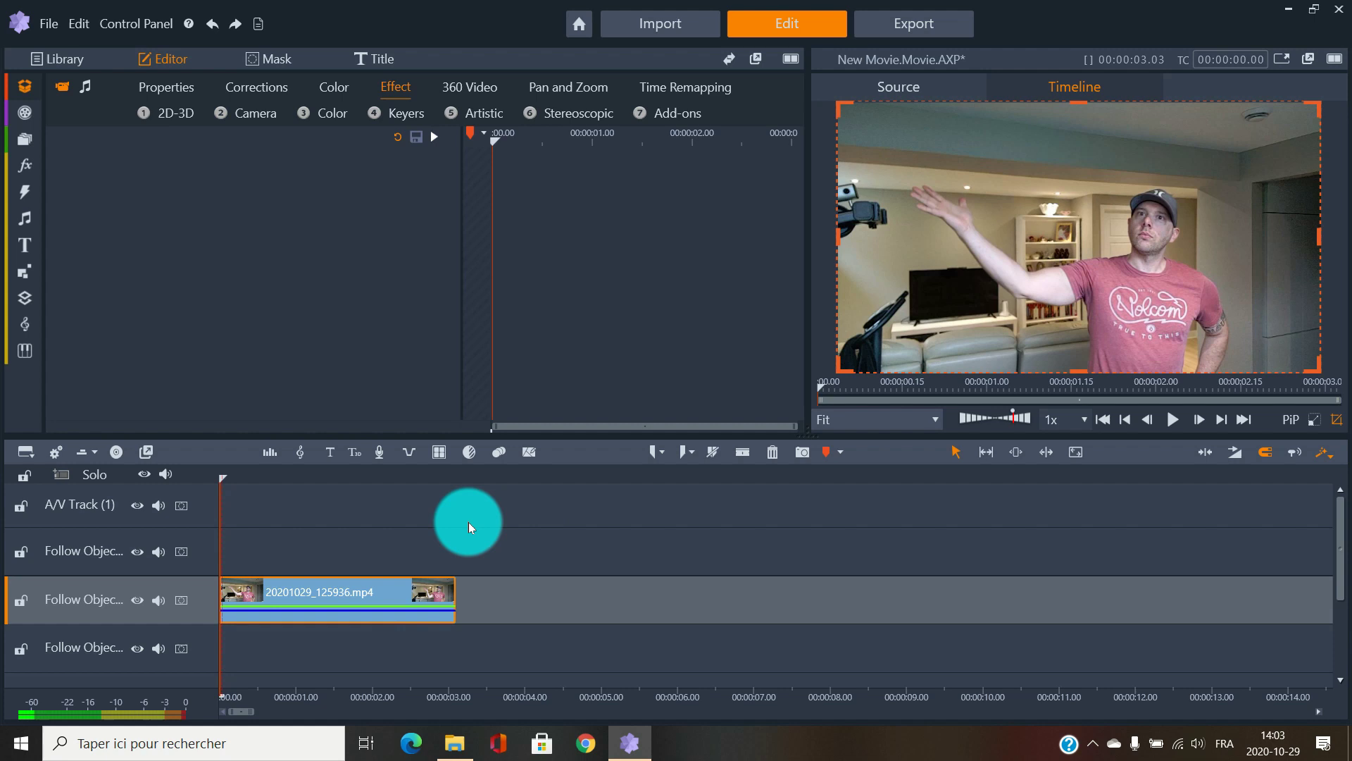
left_click(161, 87)
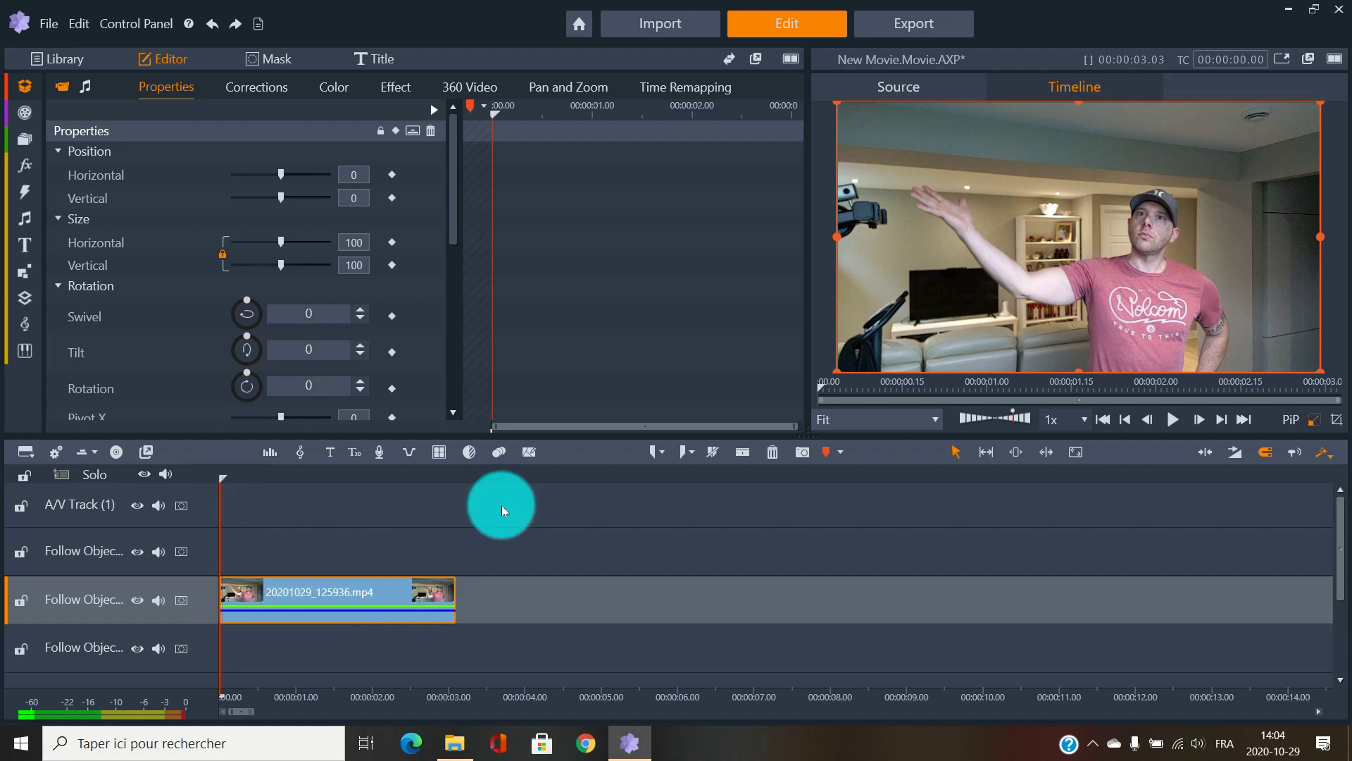
left_click(499, 454)
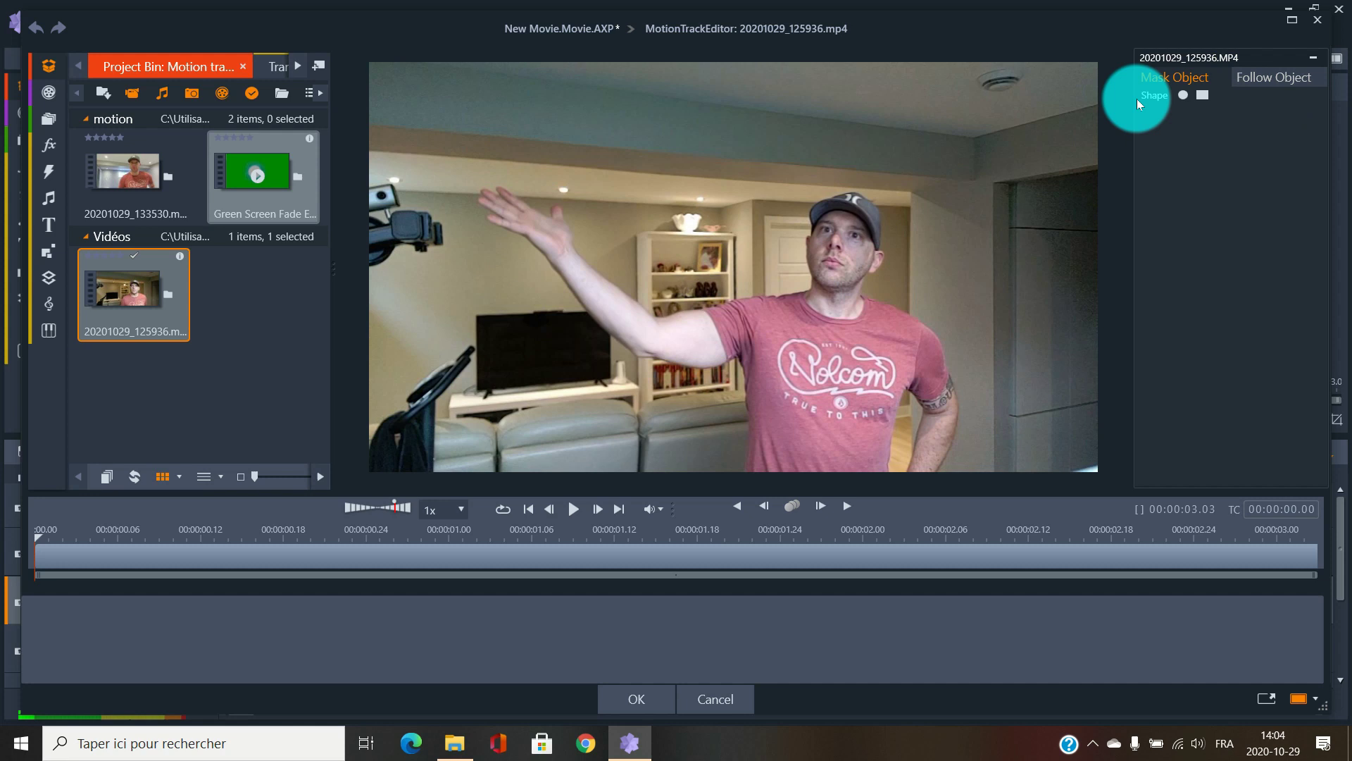
Step: Add a Follow Object tracker and place its target on the raised hand in the preview
left_click(1272, 80)
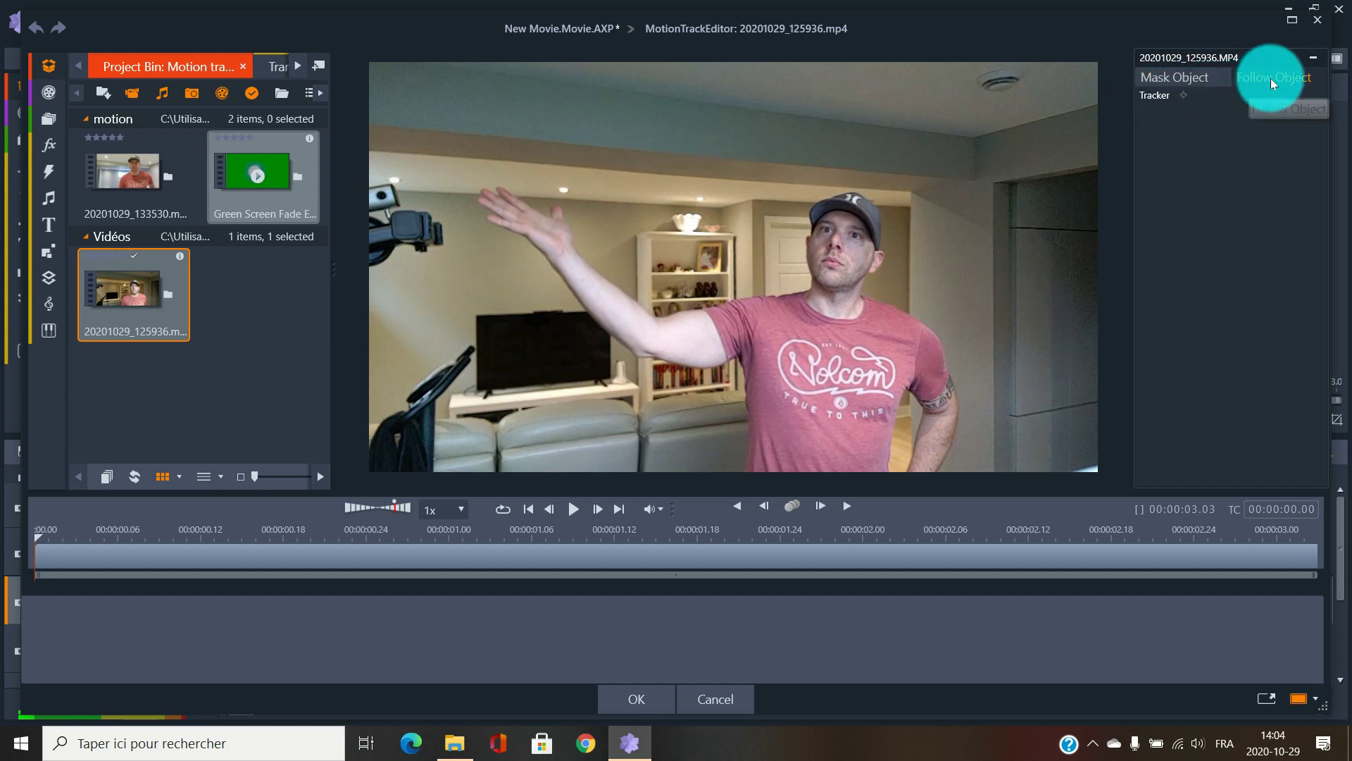
left_click(1184, 96)
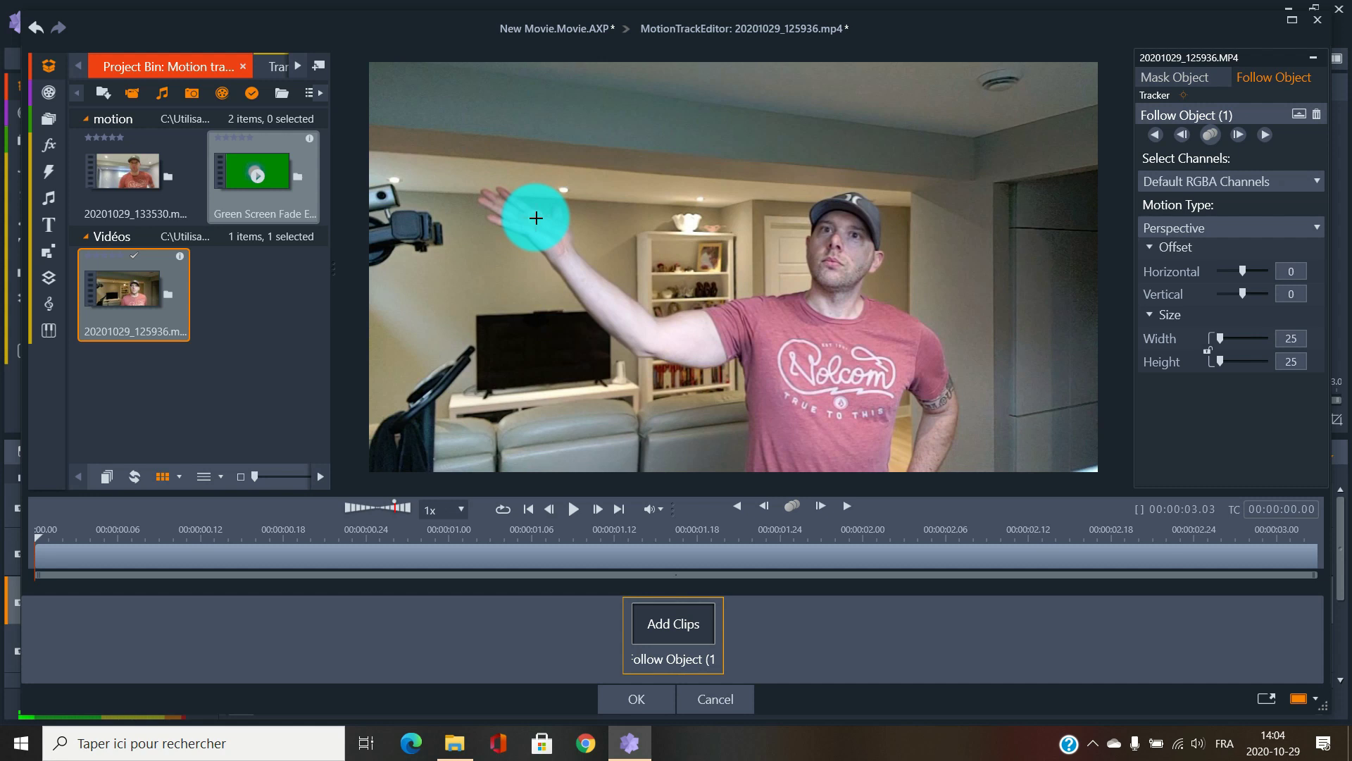
left_click(537, 218)
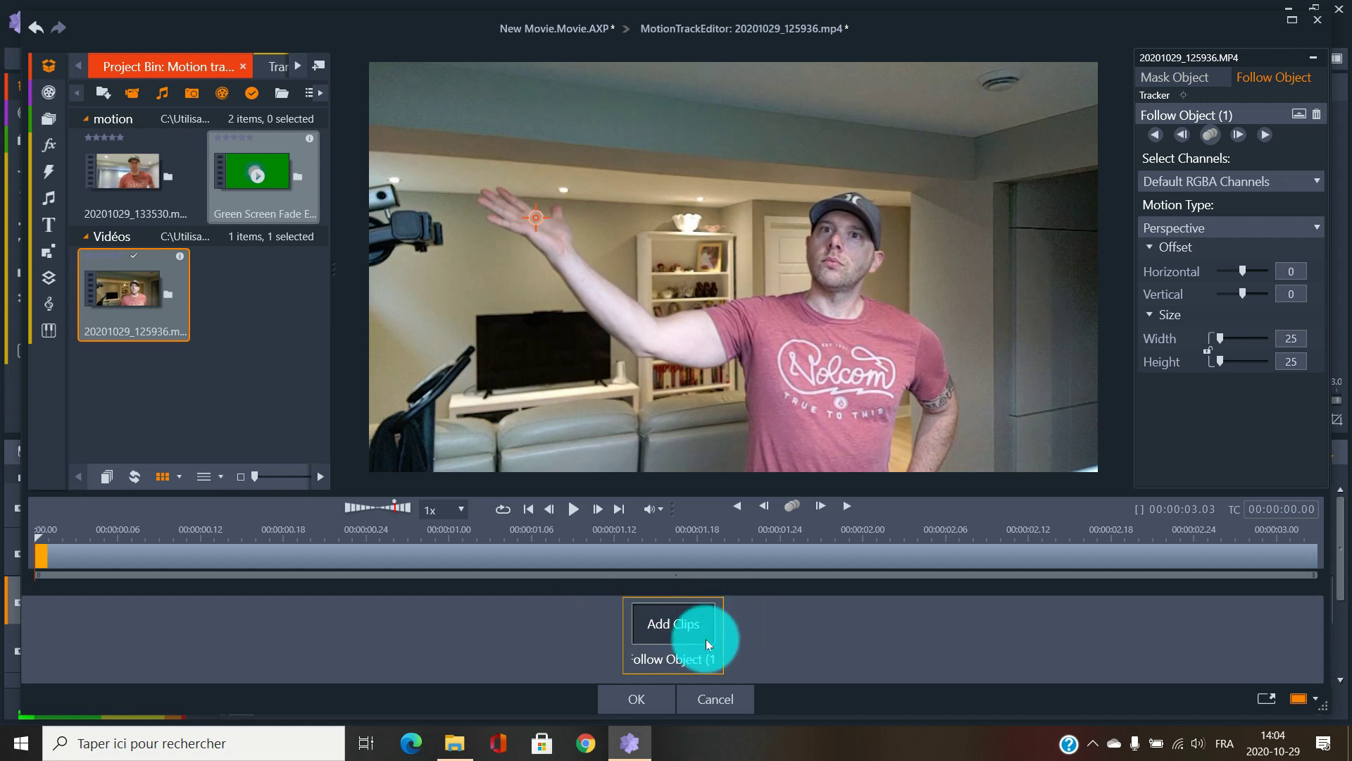
Step: Attach the Basic Shapes overlay 'Baby - Baby Boy 3 frame' to Follow Object (1), above the hand
left_click(54, 230)
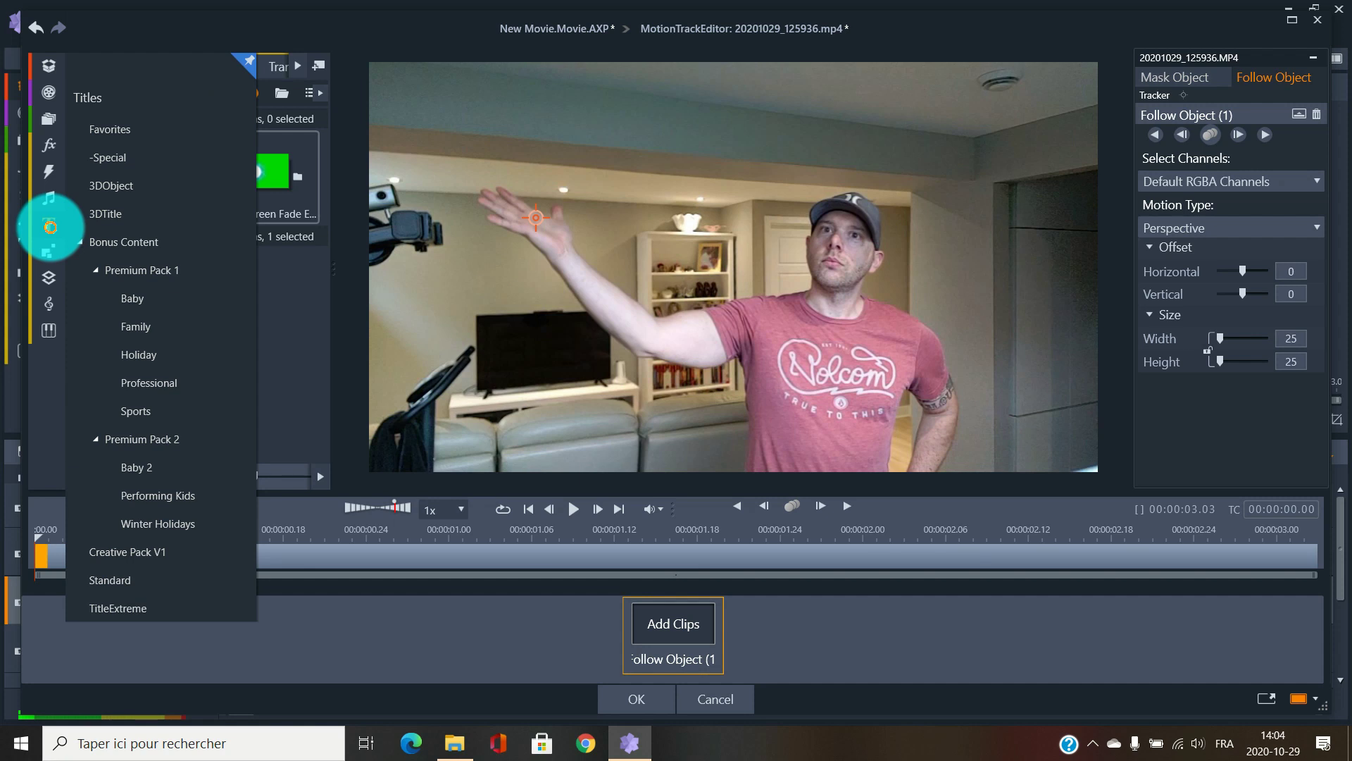
left_click(50, 281)
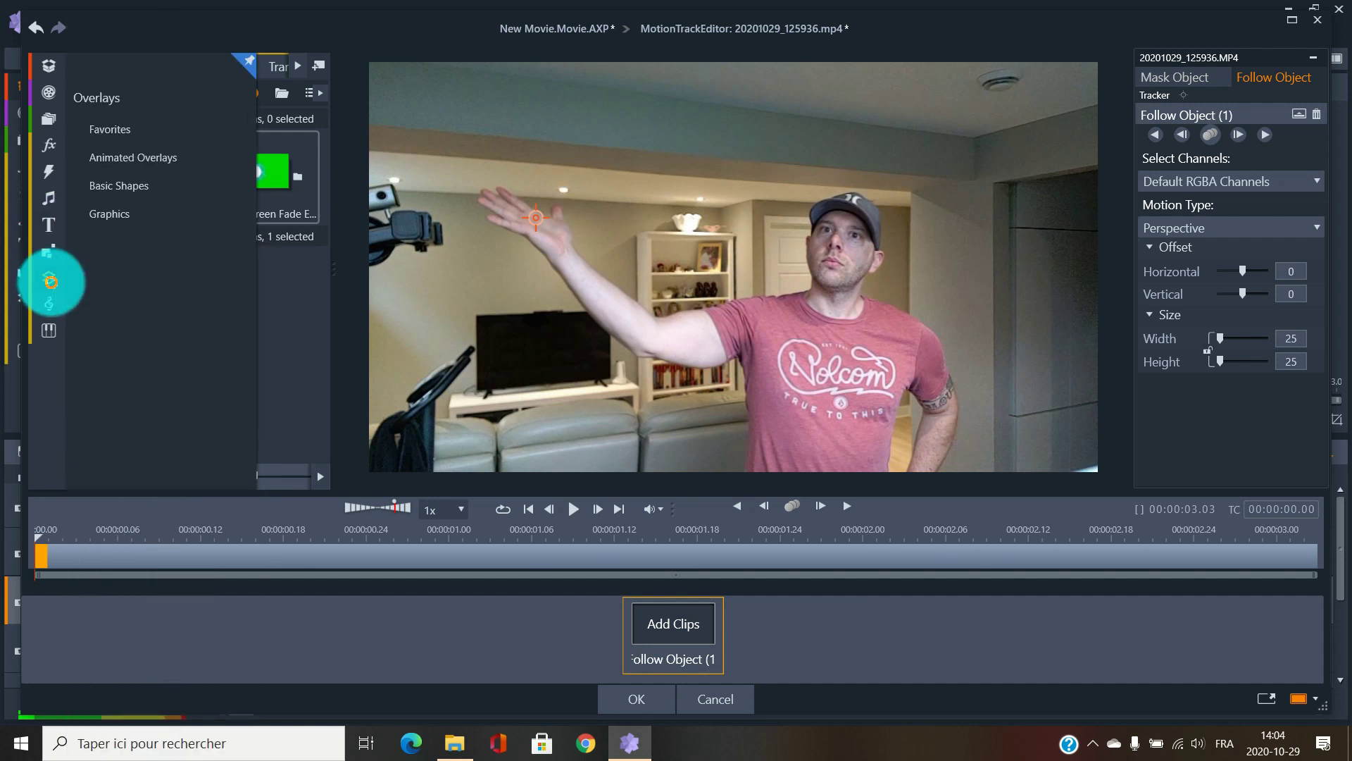
left_click(135, 190)
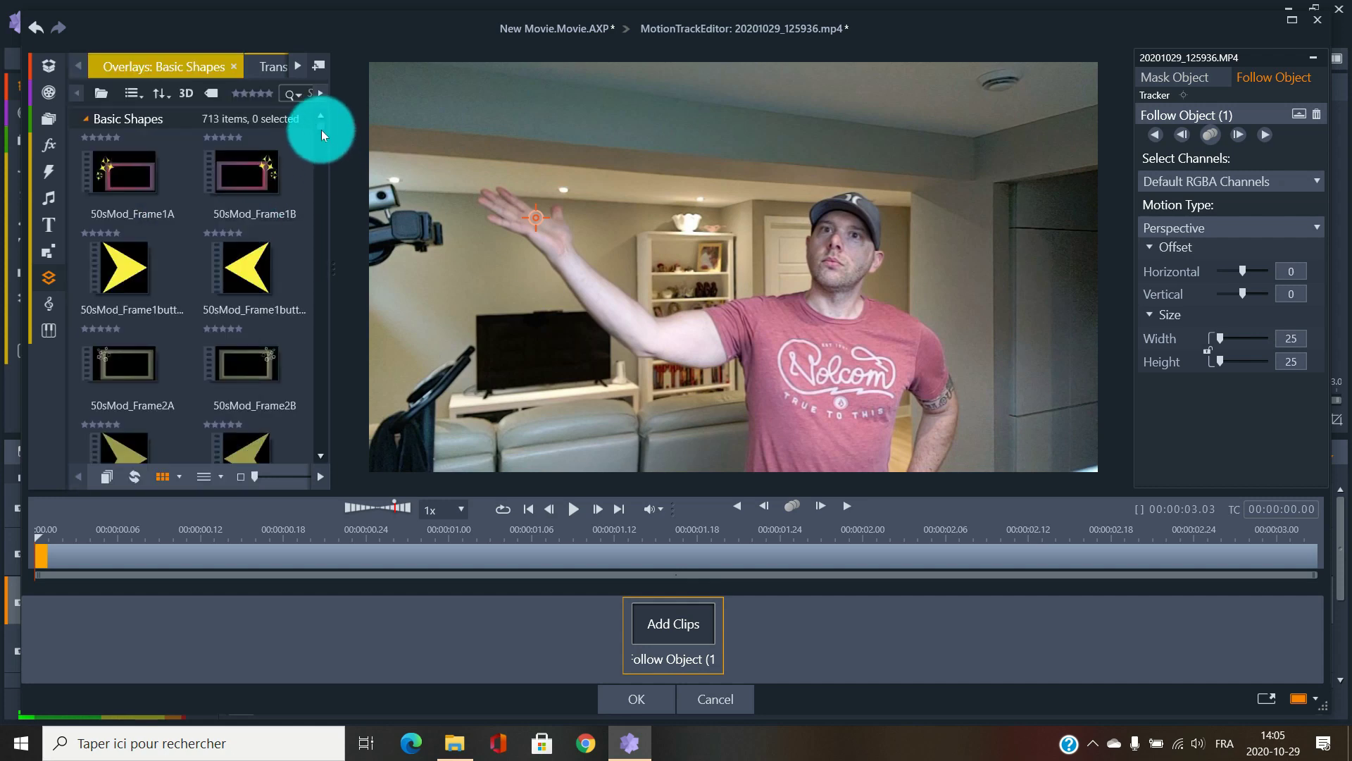
left_click_drag(321, 124, 320, 139)
scroll(284, 248, "up", 2)
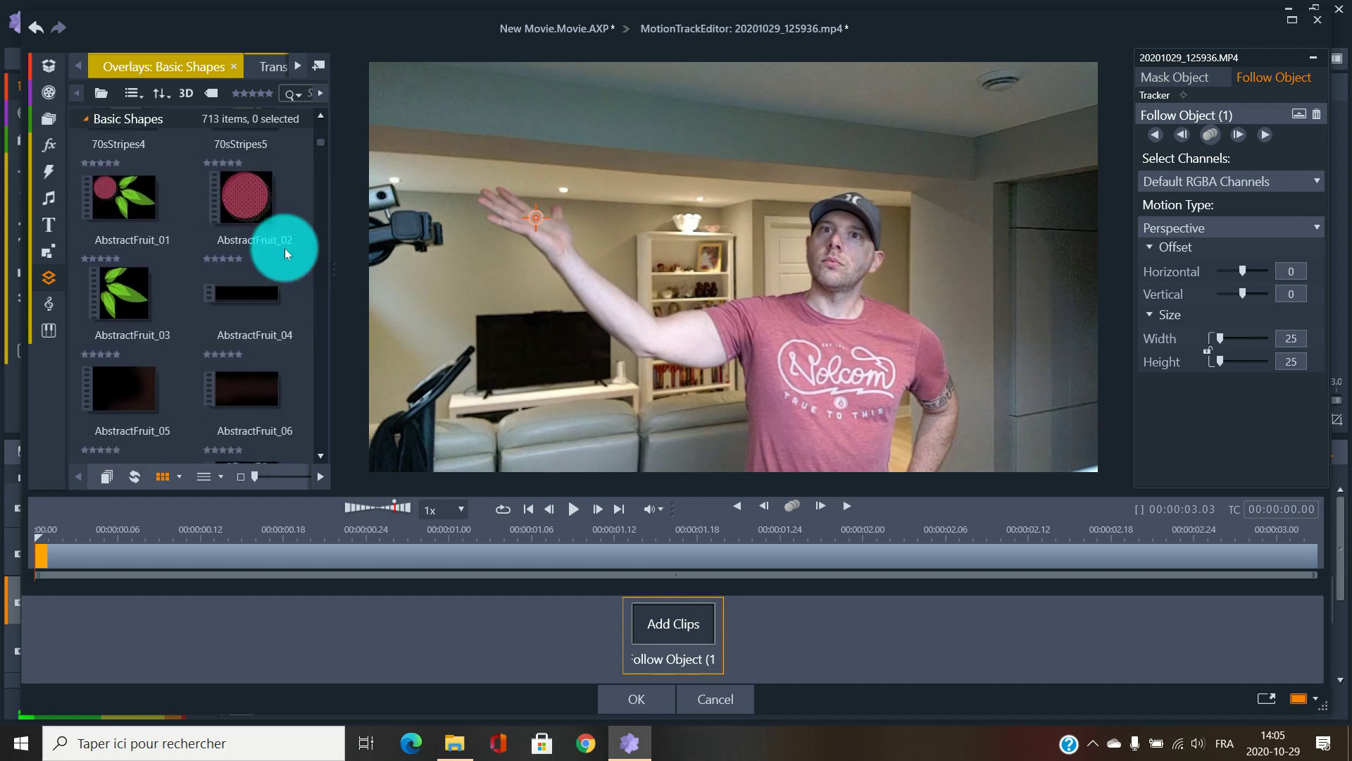
scroll(284, 255, "down", 10)
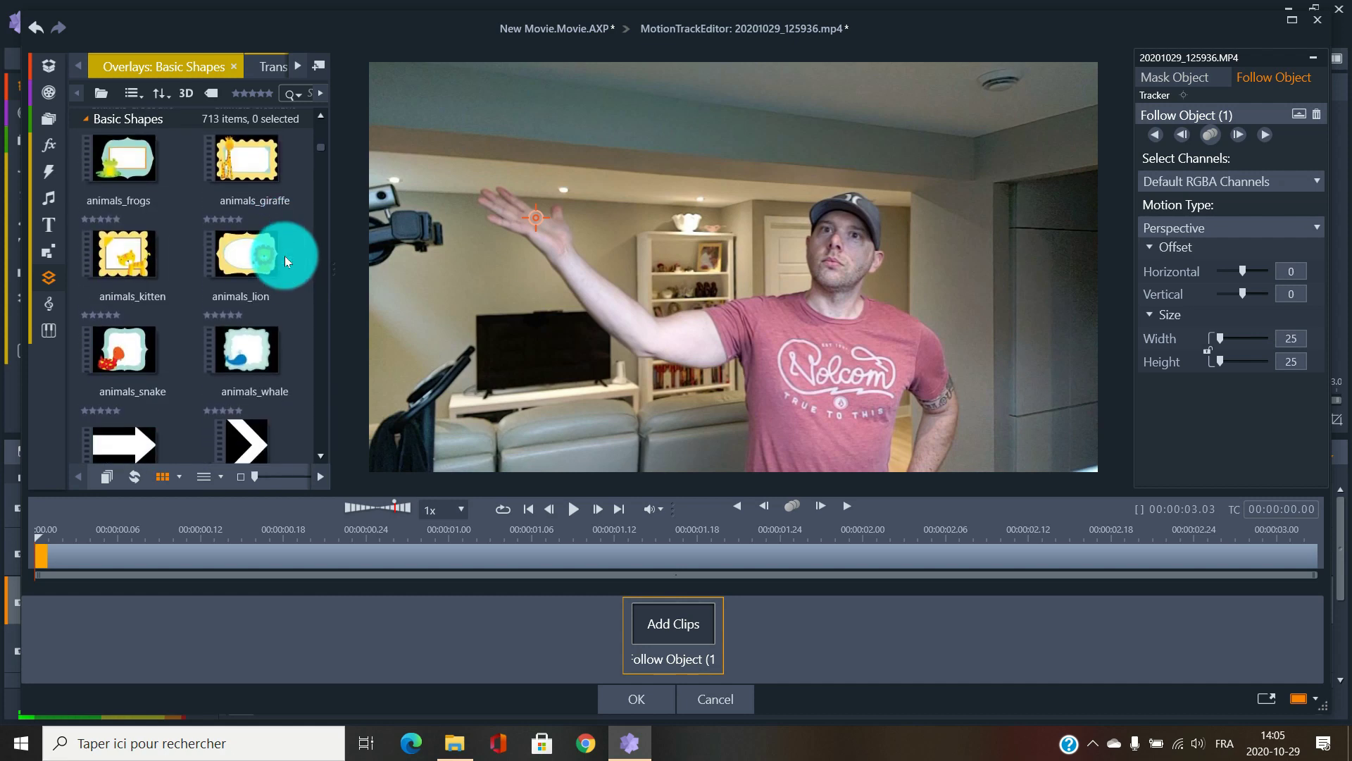
scroll(285, 256, "down", 4)
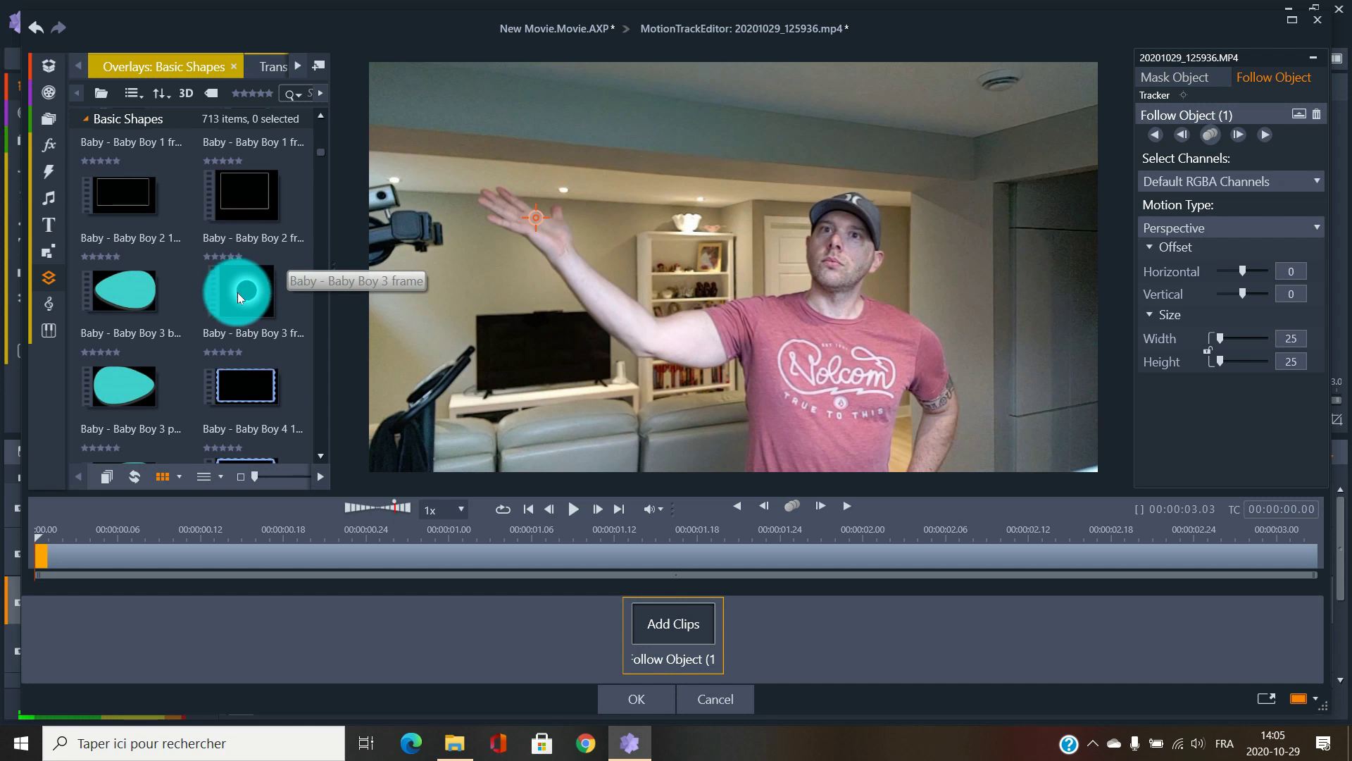
left_click_drag(238, 297, 677, 619)
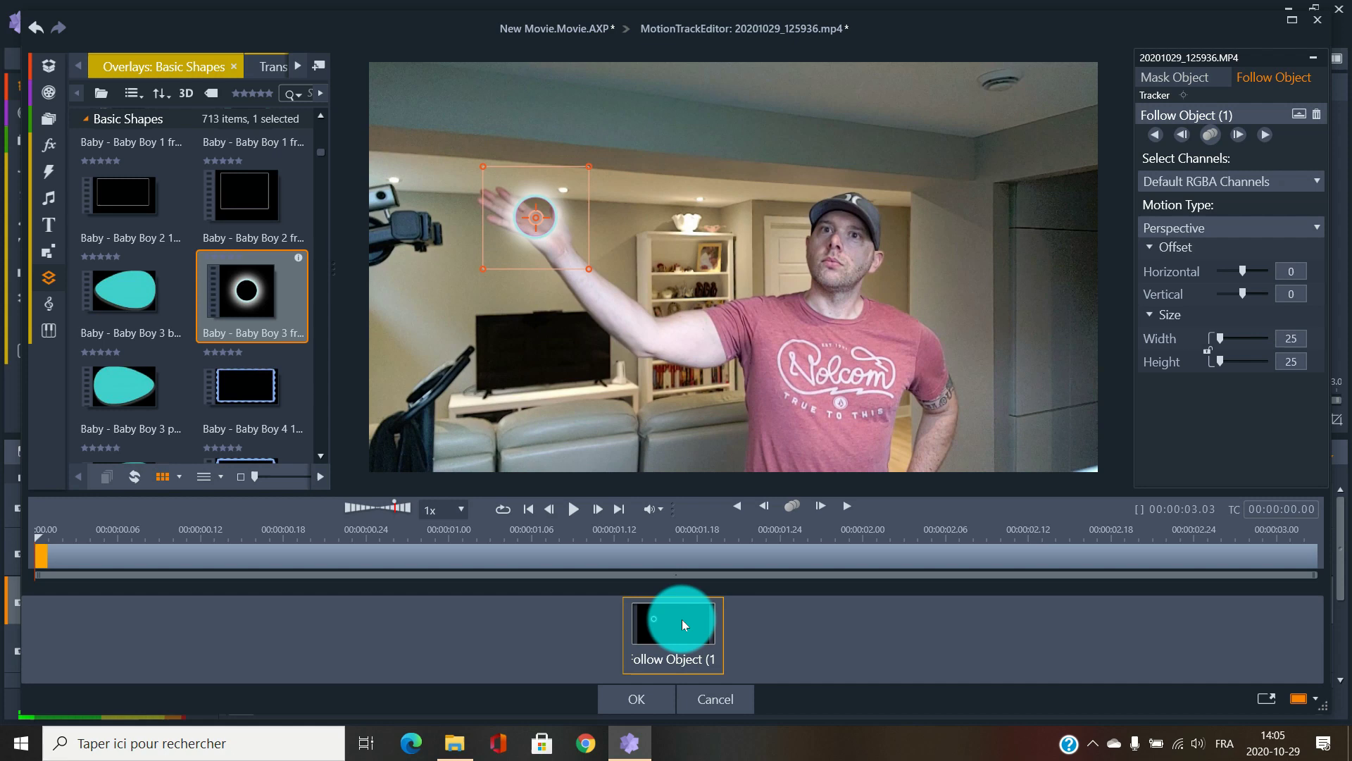
left_click_drag(558, 249, 567, 215)
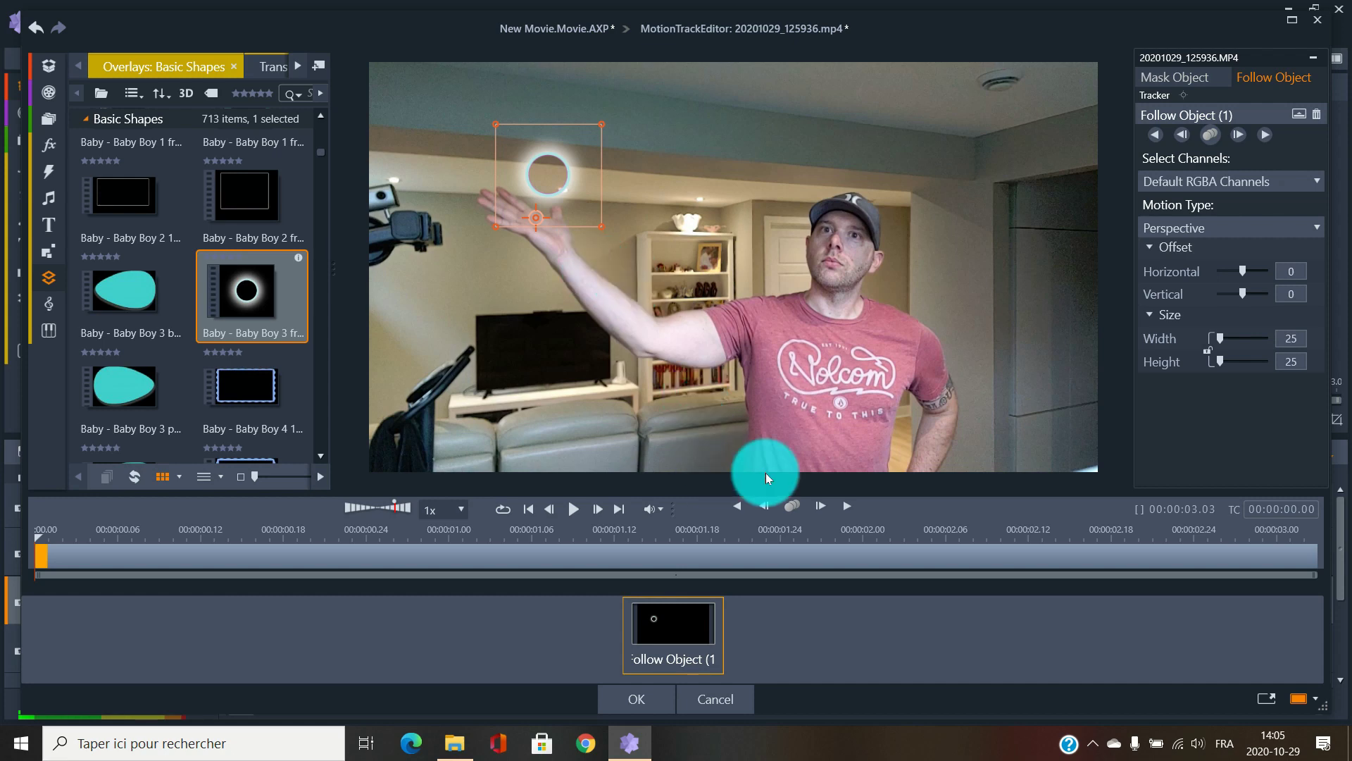
Step: Track the selected object across all 93 frames and play back to confirm the ring follows
left_click(788, 510)
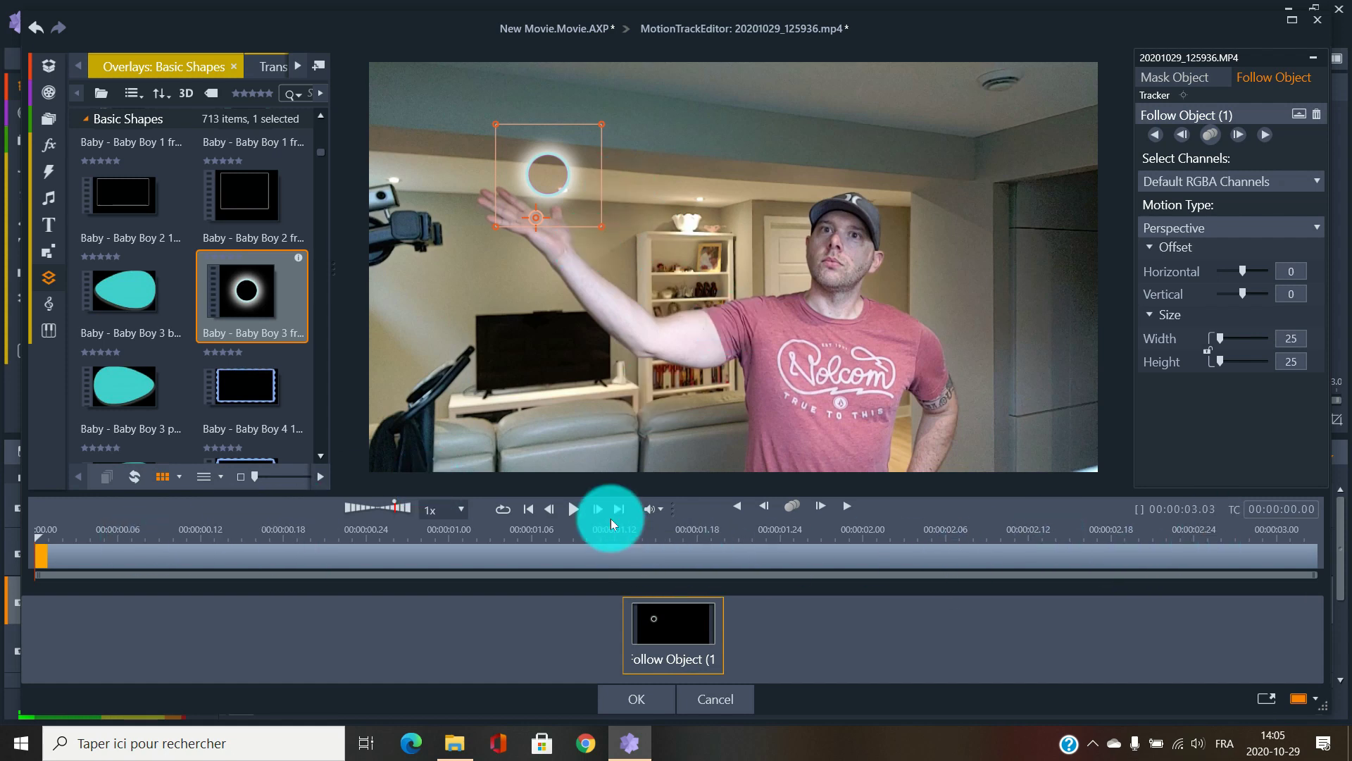
left_click(571, 517)
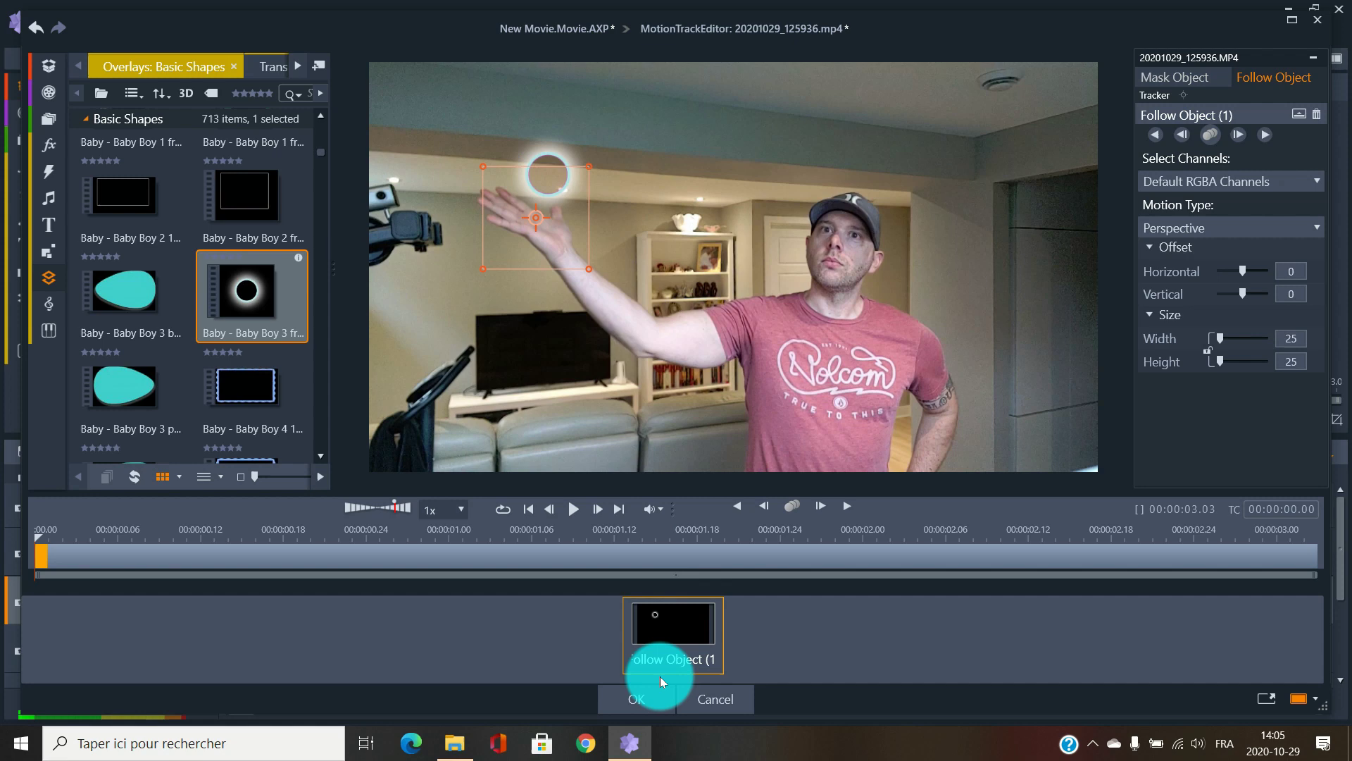
Step: Confirm the tracking with OK and review the overlay track above the hand clip on the timeline
left_click(638, 698)
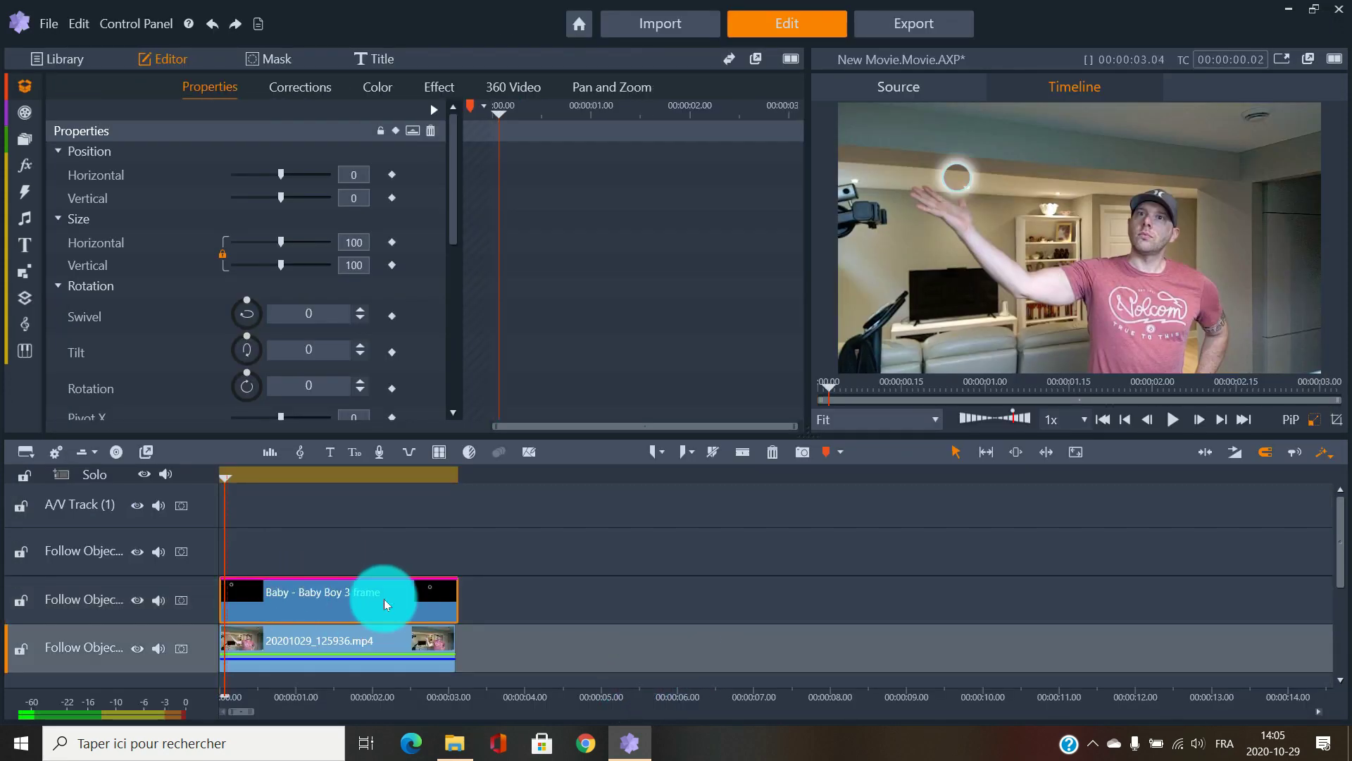
scroll(1328, 558, "down", 2)
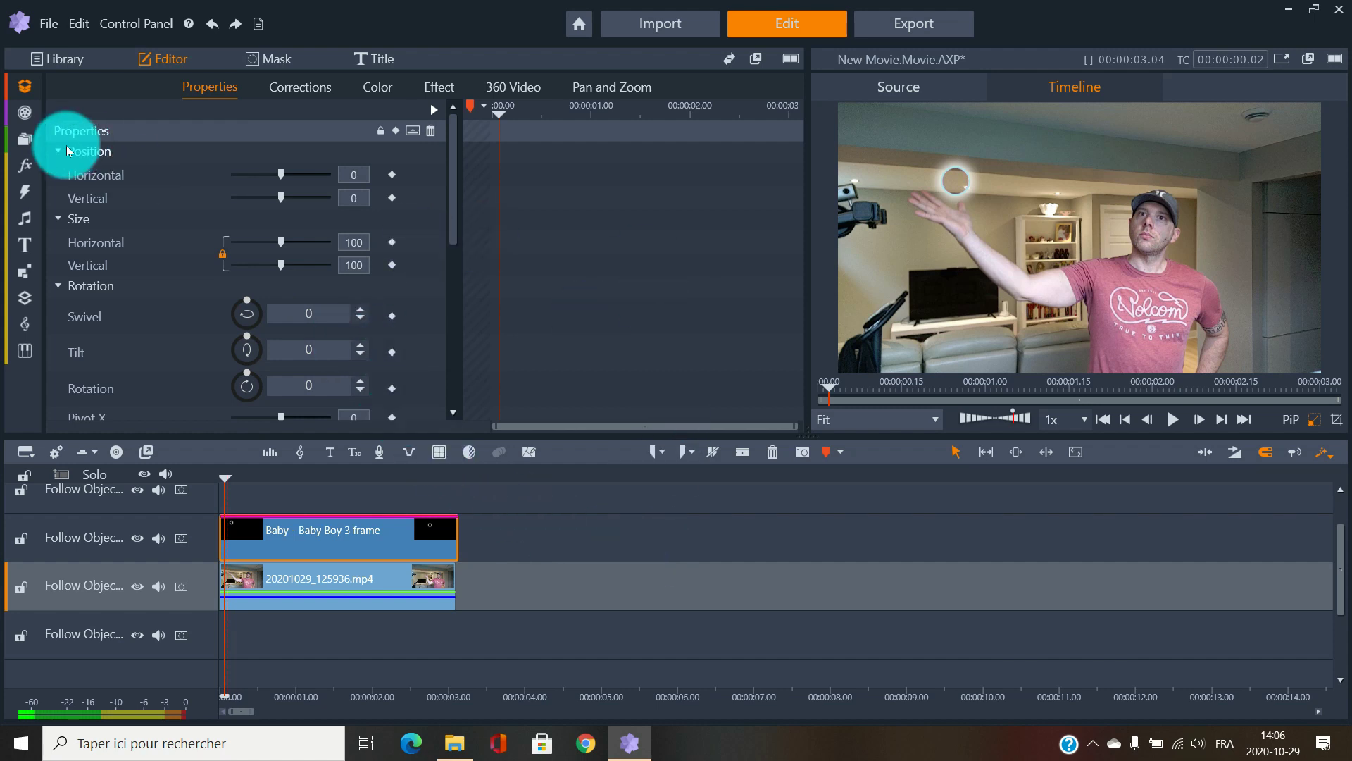
mouse_move(23, 146)
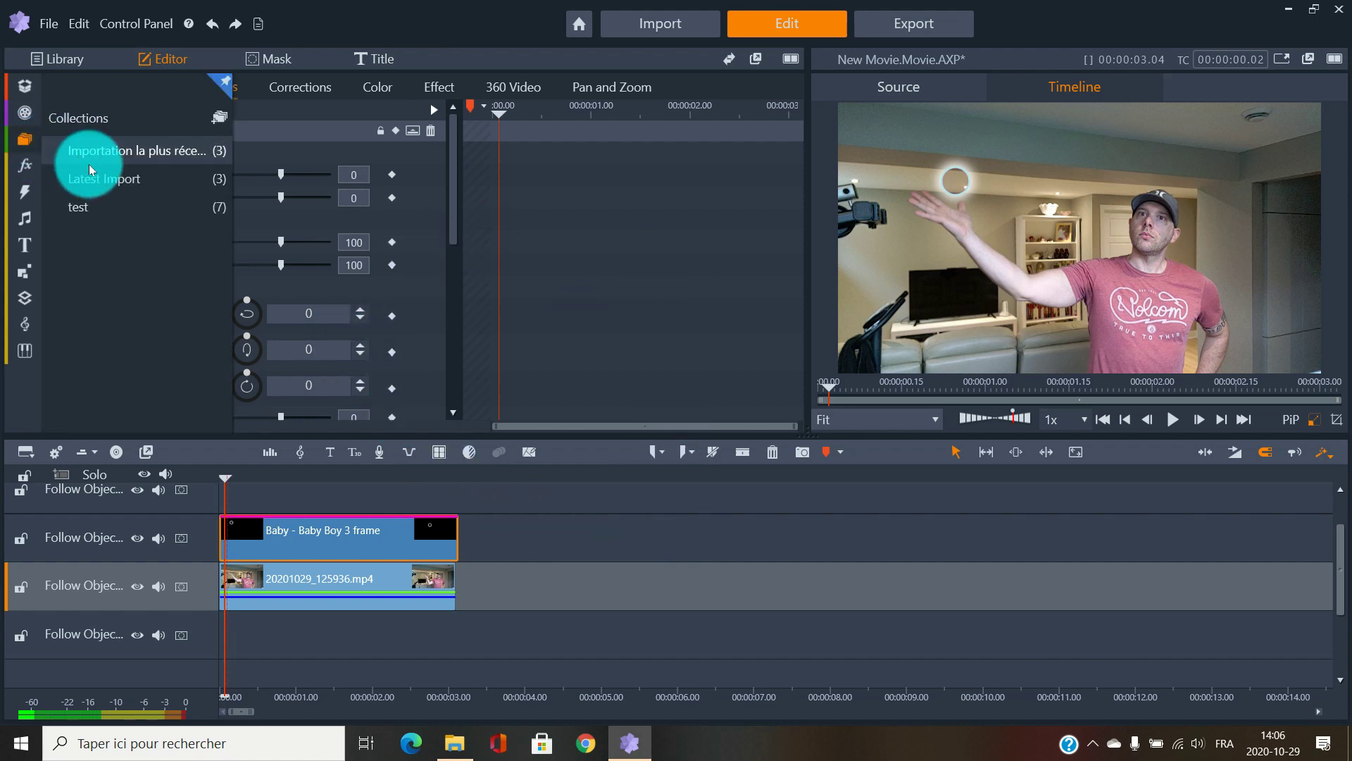
mouse_move(25, 87)
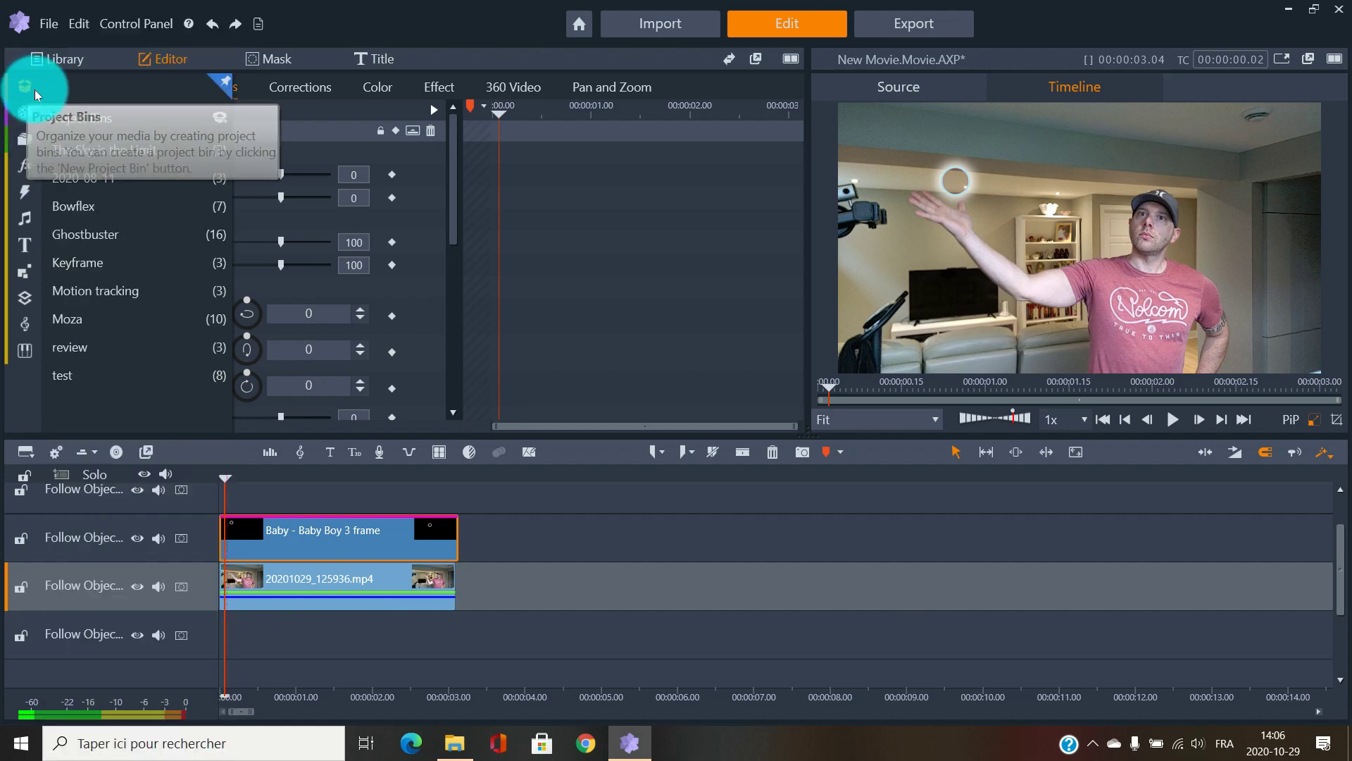
Step: Drop Green Screen Fade Energy Ball Effect from the Motion tracking bin at about 4.4 s and open Motion Tracking for it
left_click(120, 286)
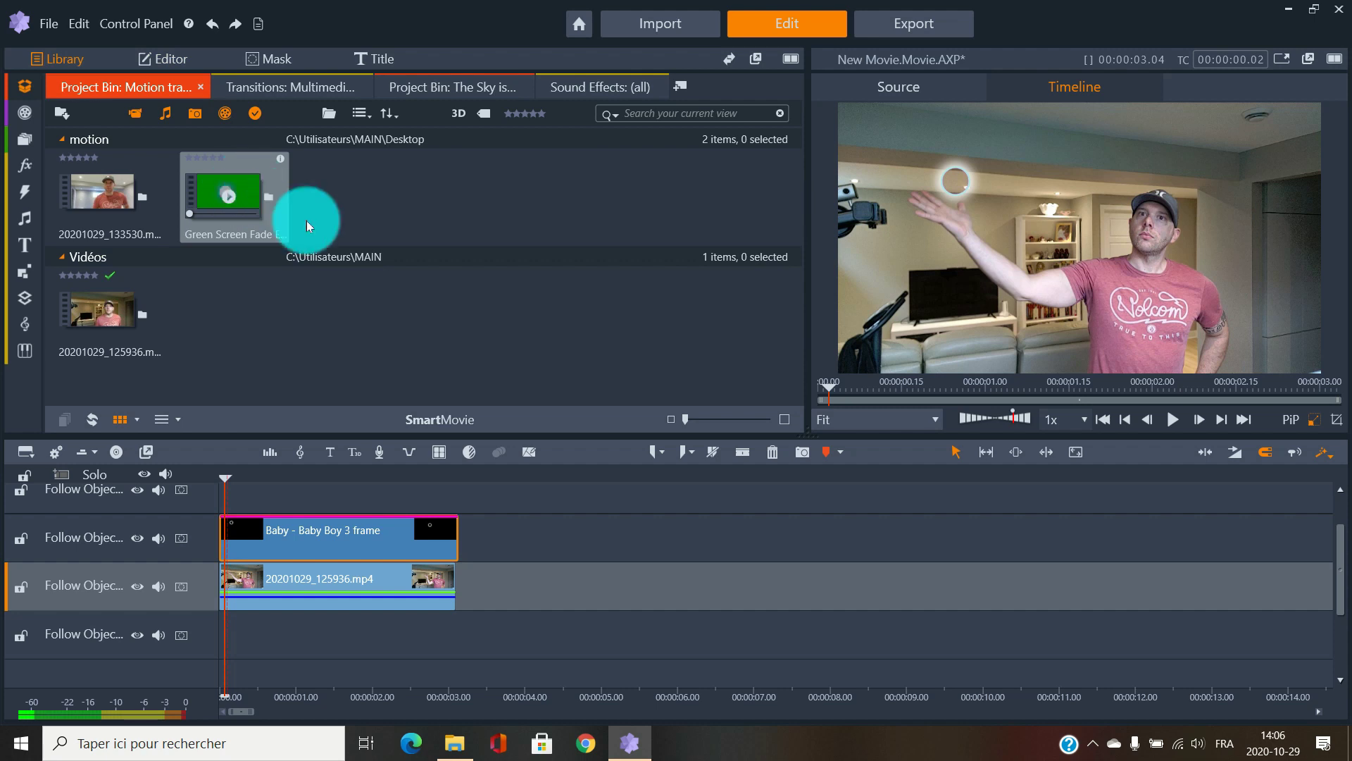
left_click_drag(306, 221, 562, 547)
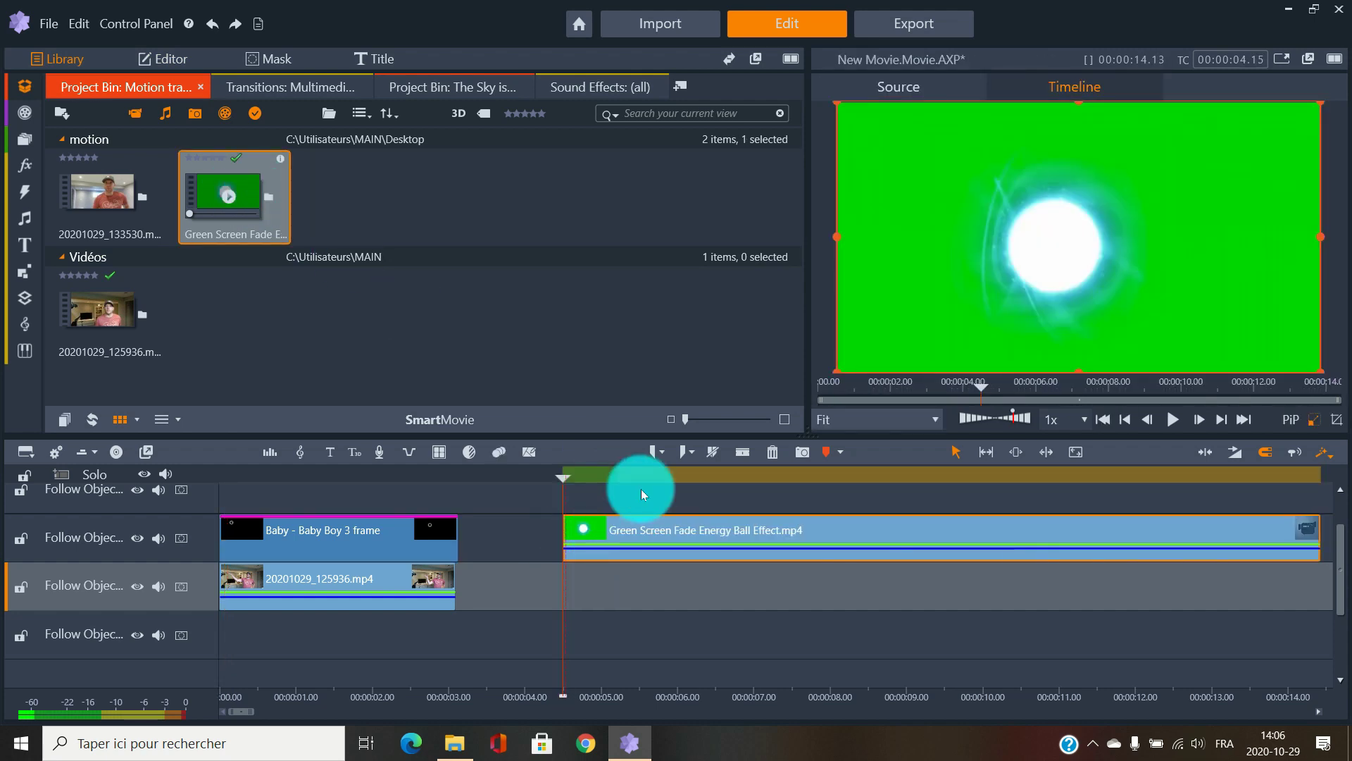
left_click(647, 471)
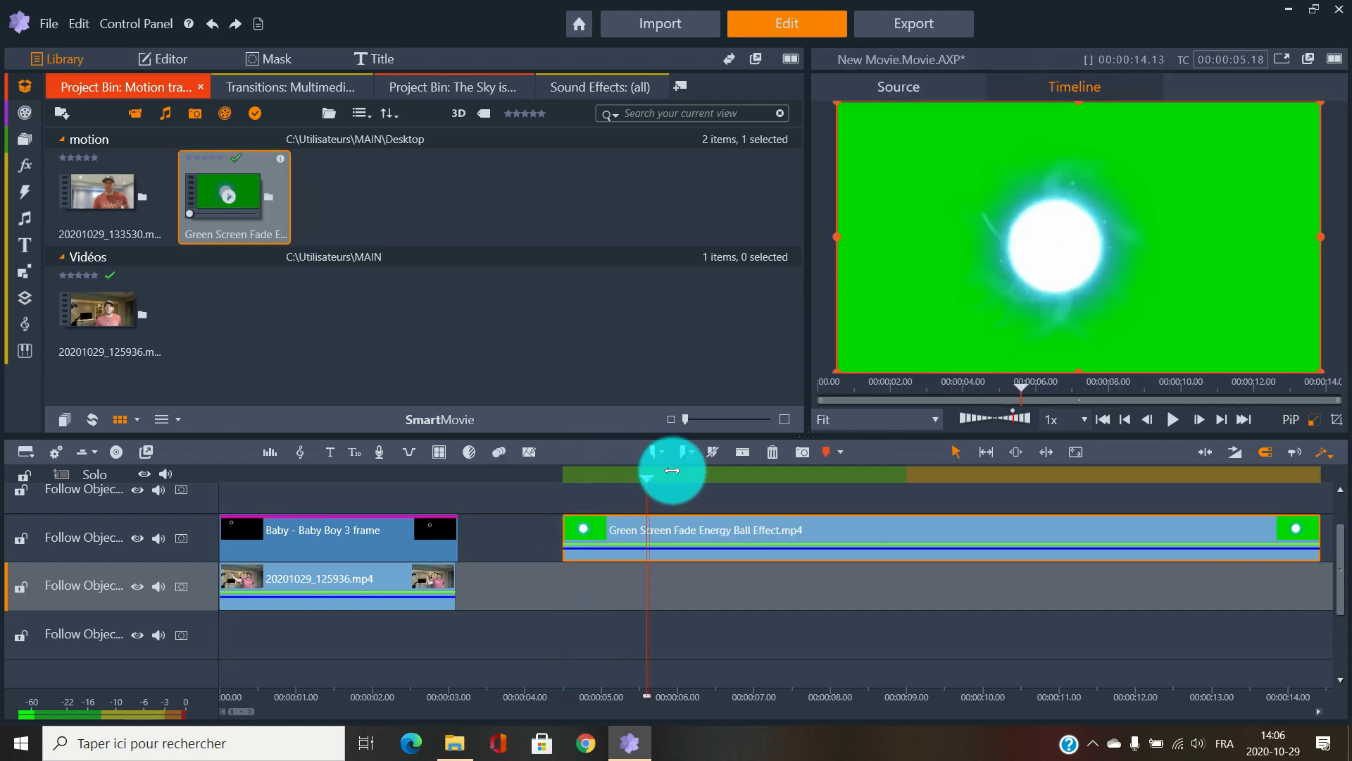
left_click_drag(673, 470, 889, 467)
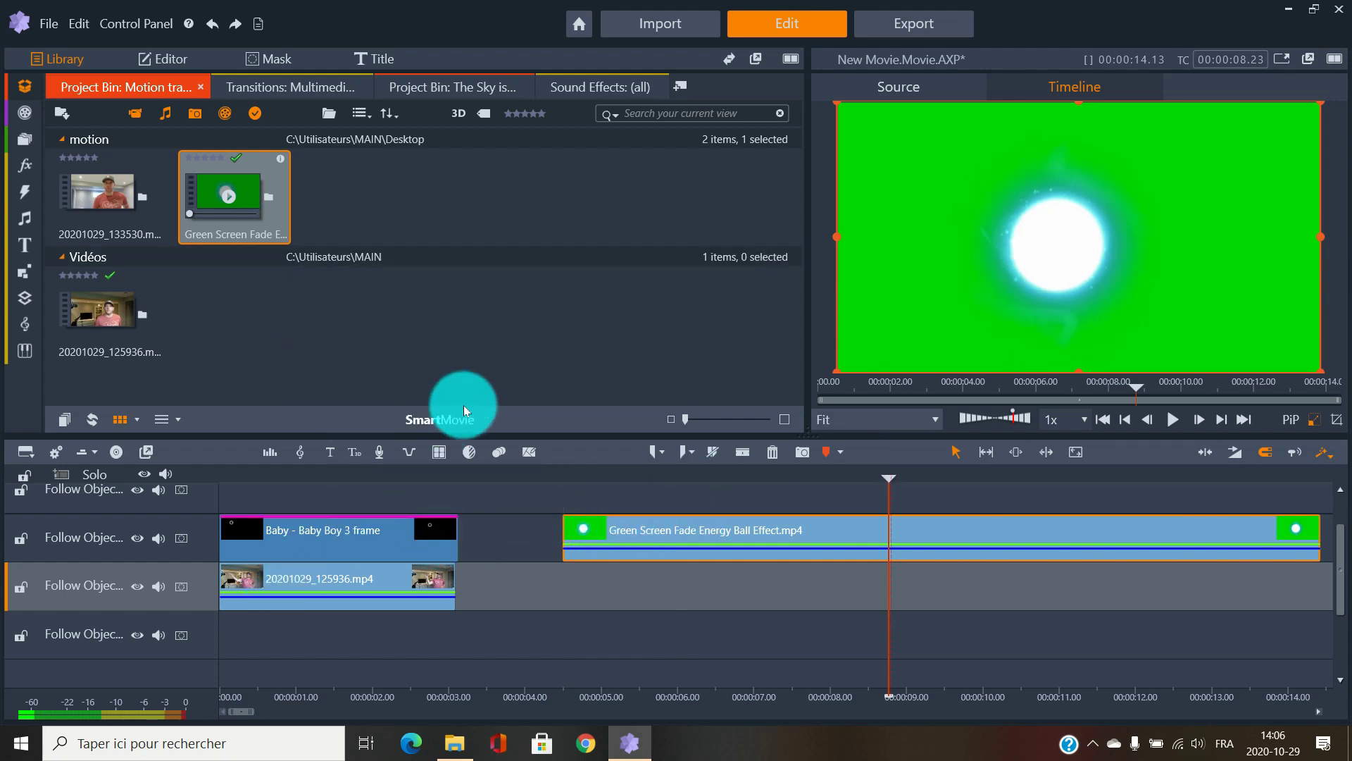
left_click(498, 458)
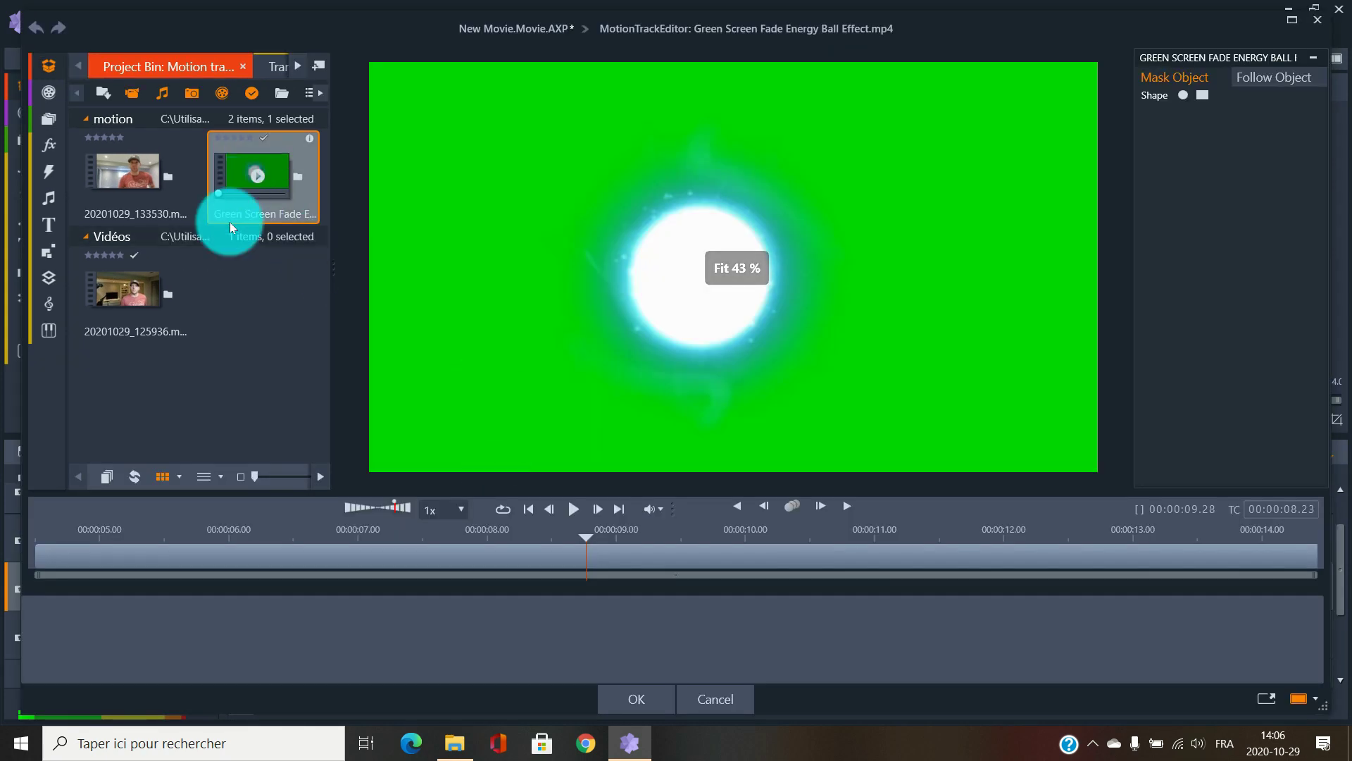
Step: Close the tracking editor unchanged and delete the Green Screen Fade clip from the timeline
left_click(1318, 24)
left_click_drag(779, 593, 813, 531)
key("Delete")
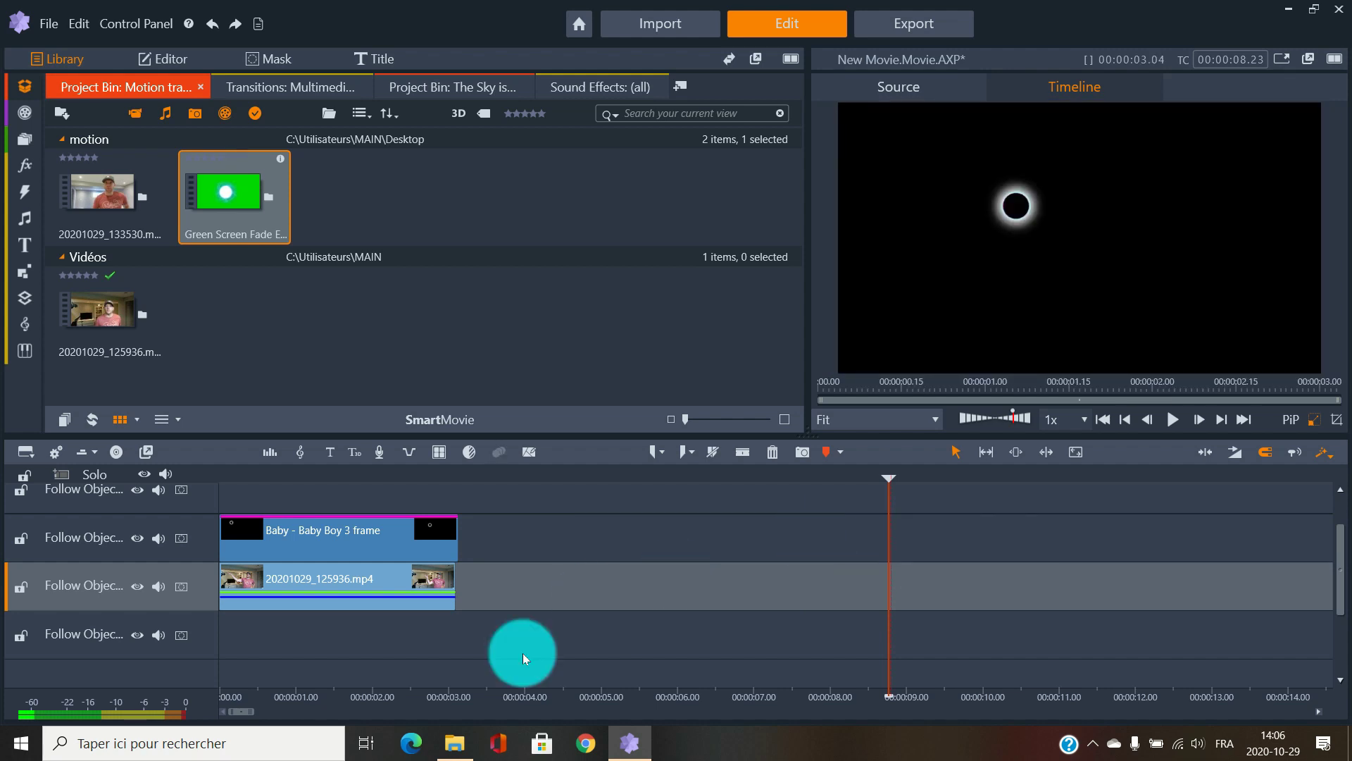
scroll(616, 671, "up", 3)
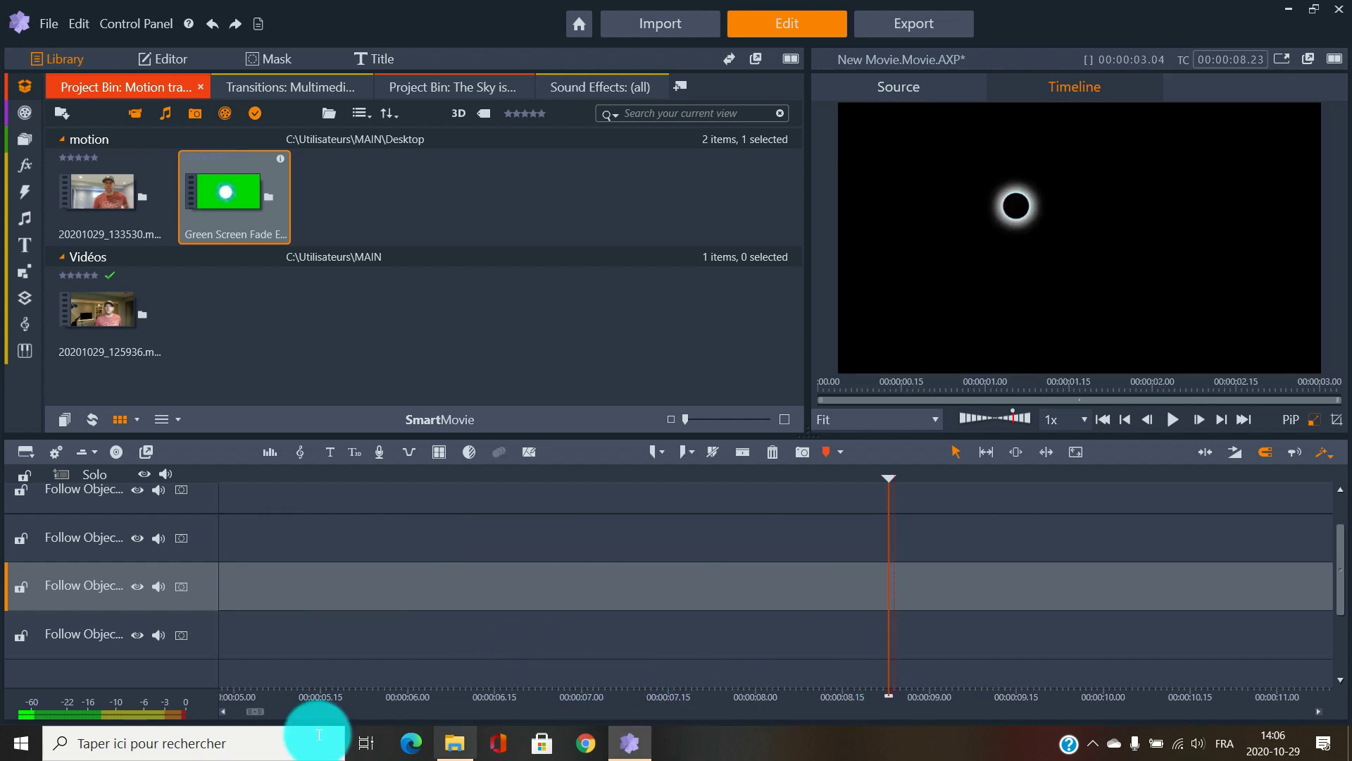
left_click_drag(253, 712, 235, 712)
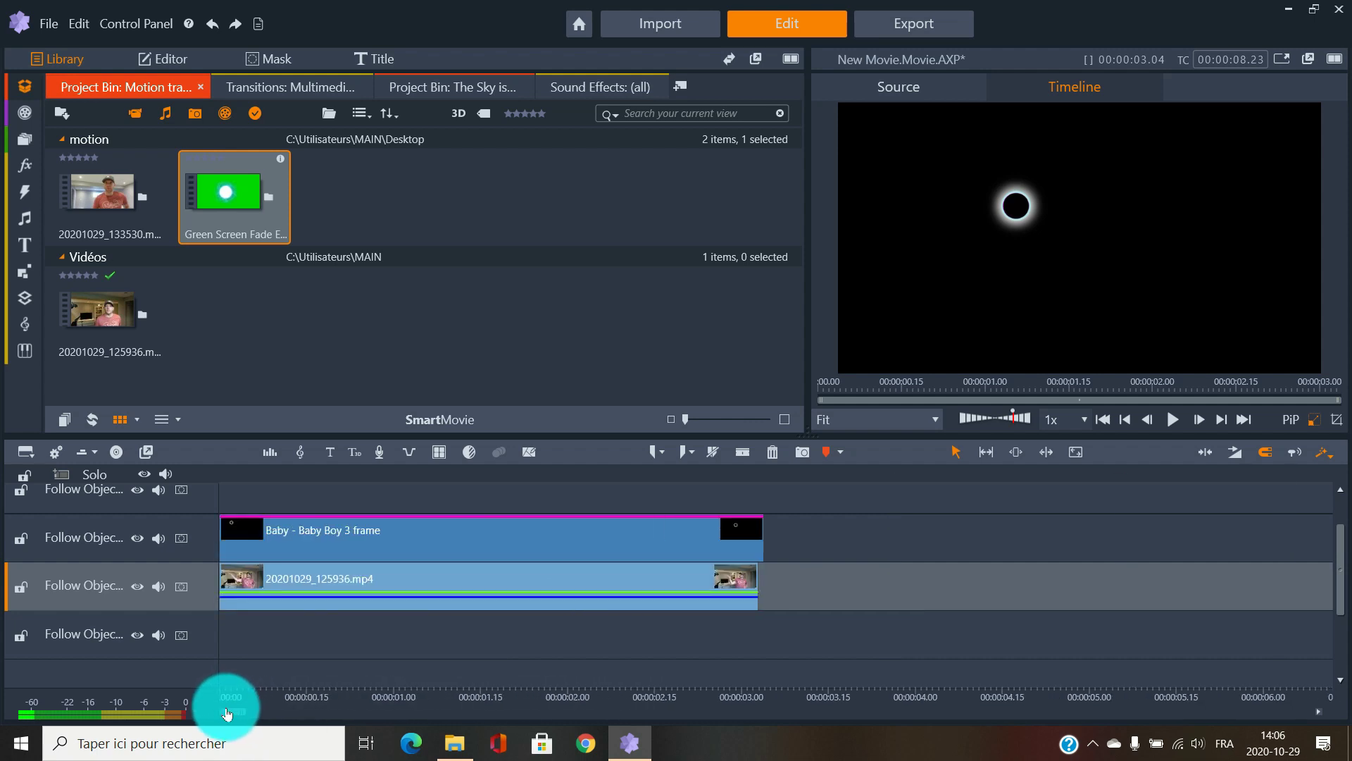